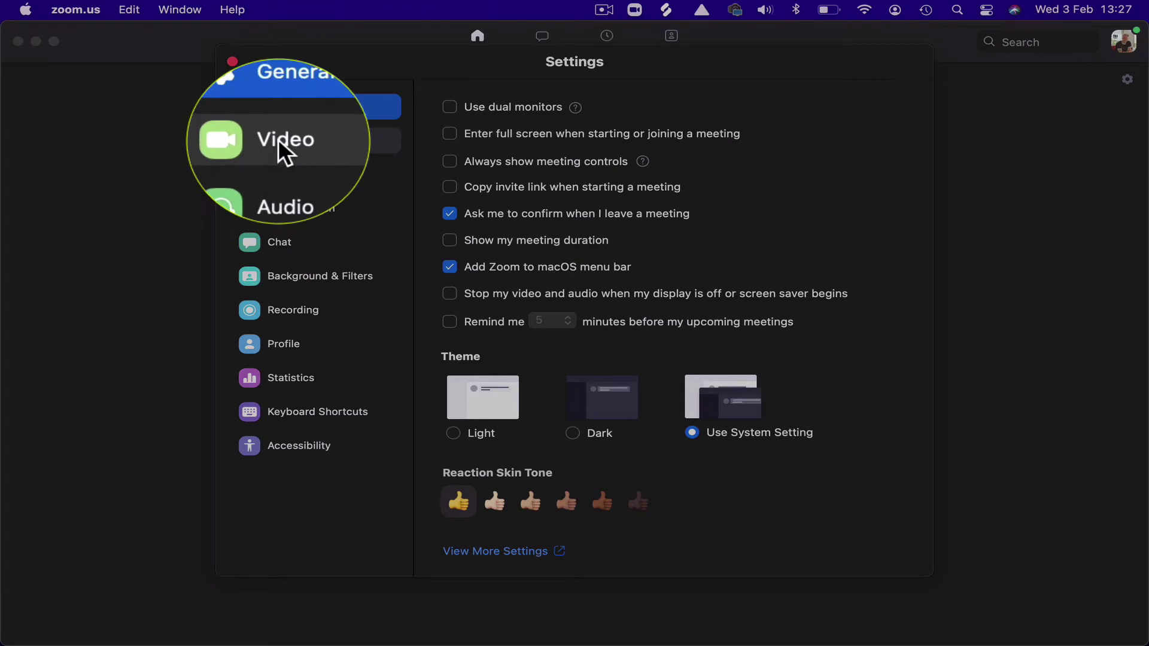
- Open the Video settings and review the camera, appearance and meeting display options
click(274, 141)
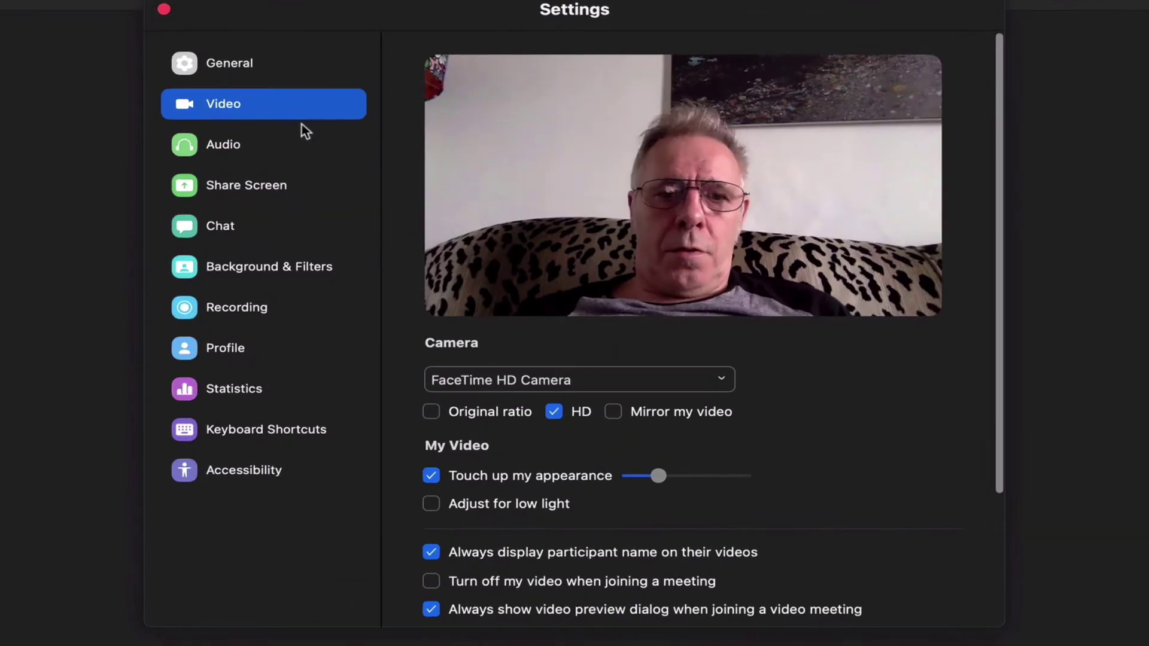
scroll(825, 423, down, 5)
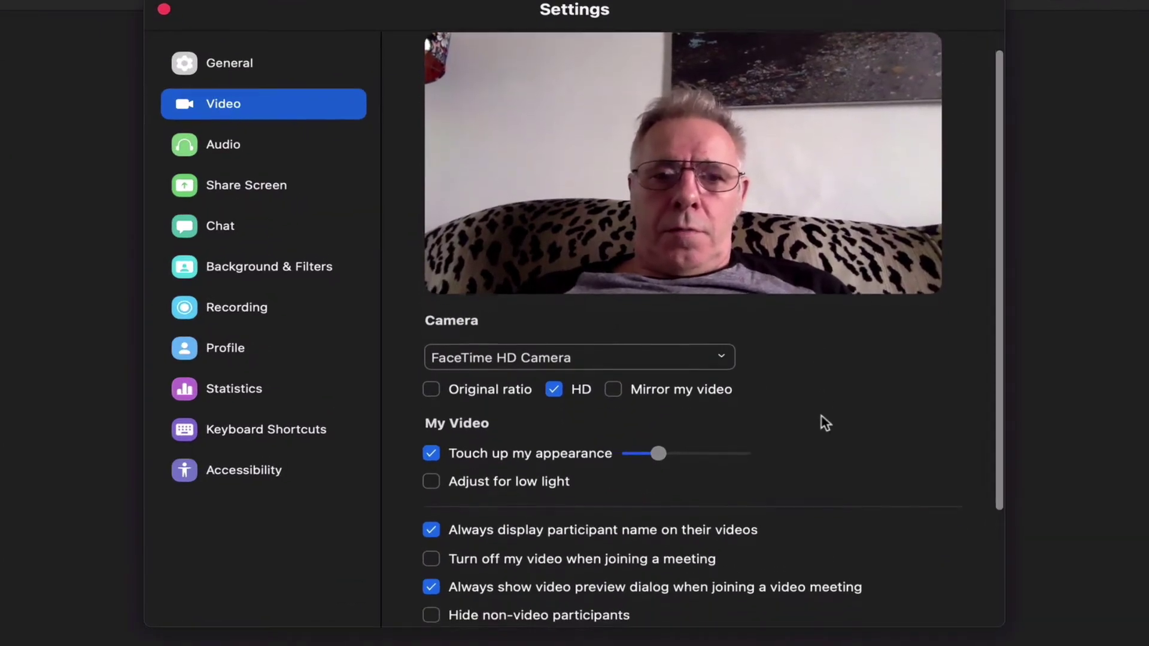
scroll(825, 423, down, 4)
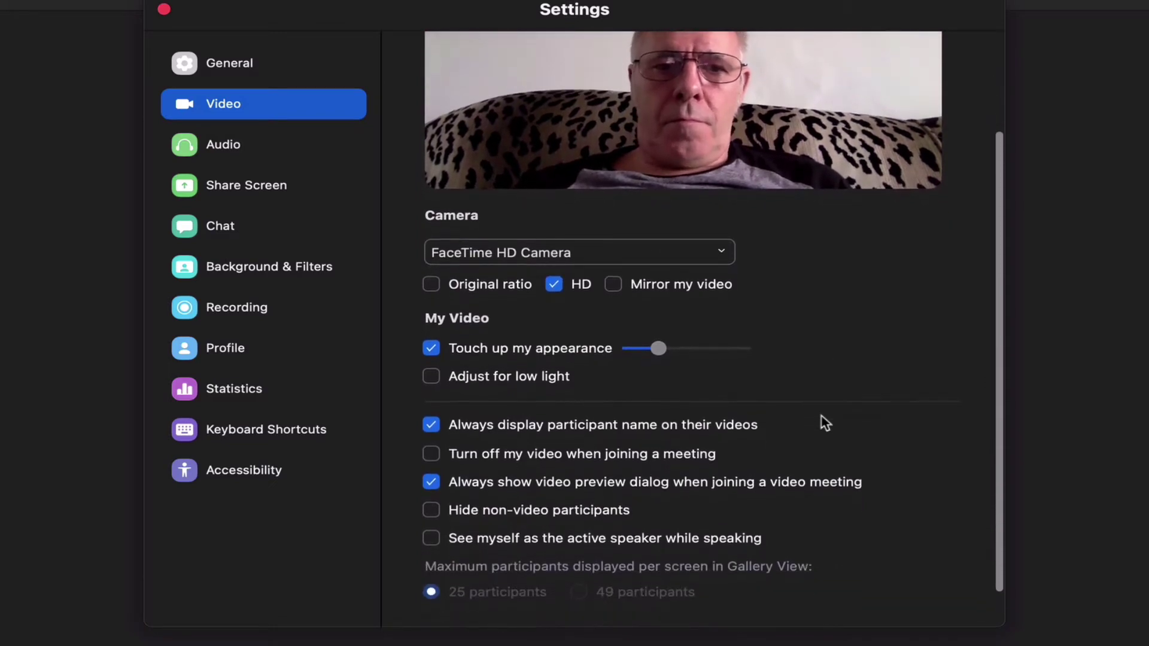
scroll(825, 423, up, 7)
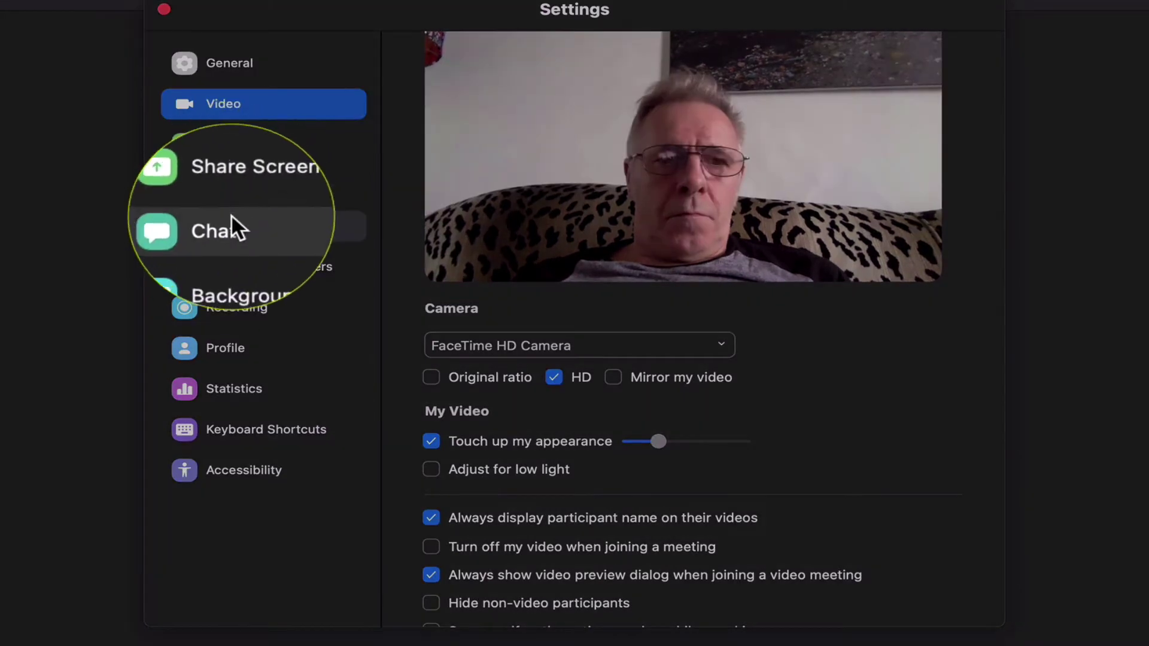
- Open the Background & Filters settings and apply the green grass virtual background
click(231, 272)
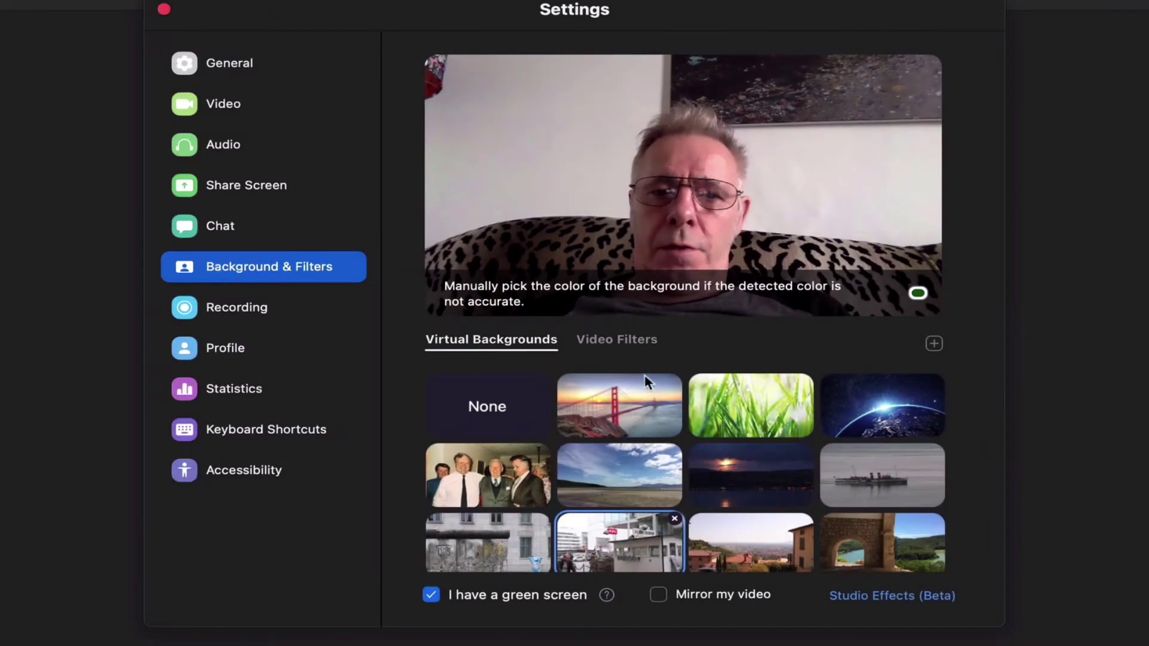
click(746, 407)
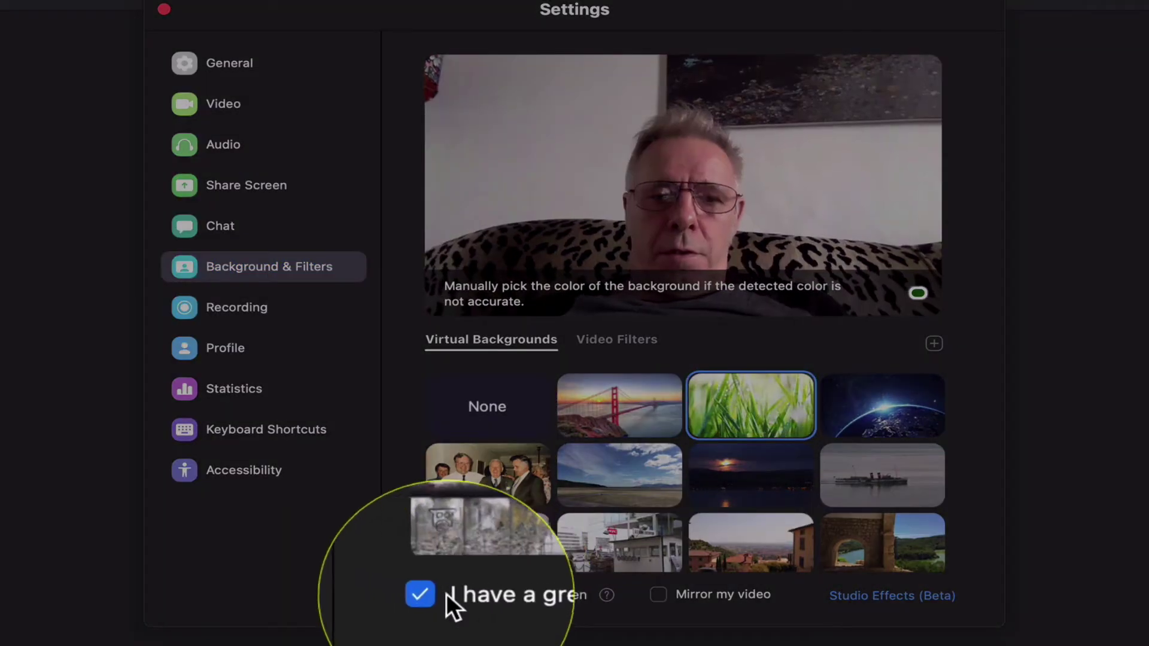
- Turn off the green screen option, check whether the virtual backgrounds are still available, and turn the option back on
click(431, 594)
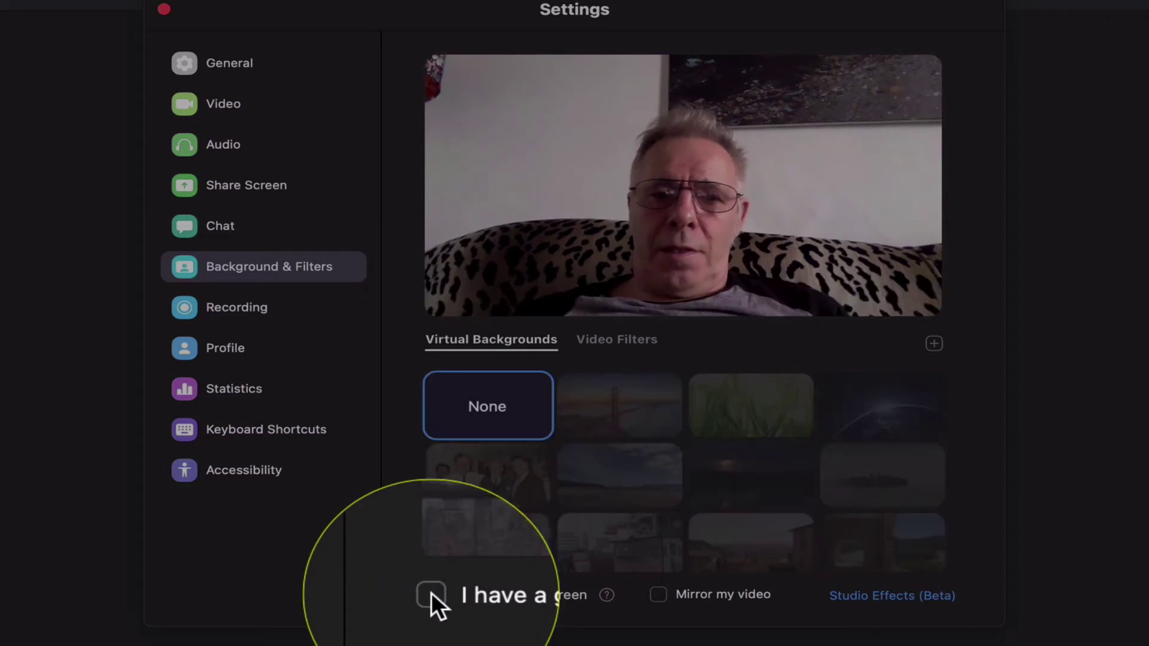
mouse_move(676, 436)
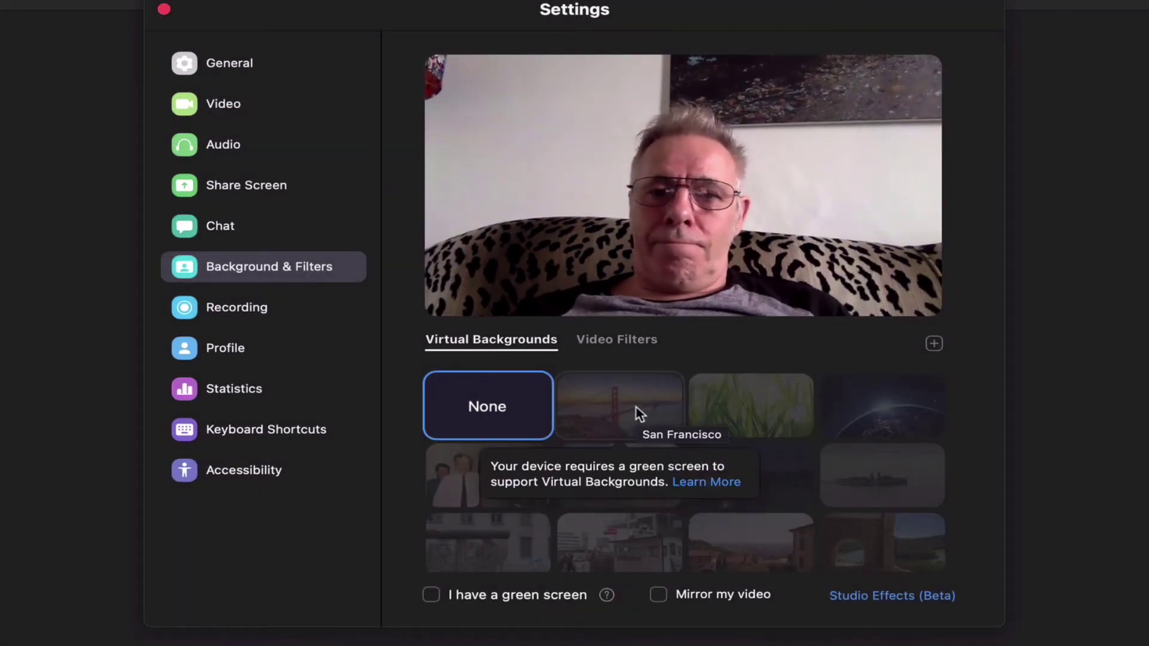
click(431, 595)
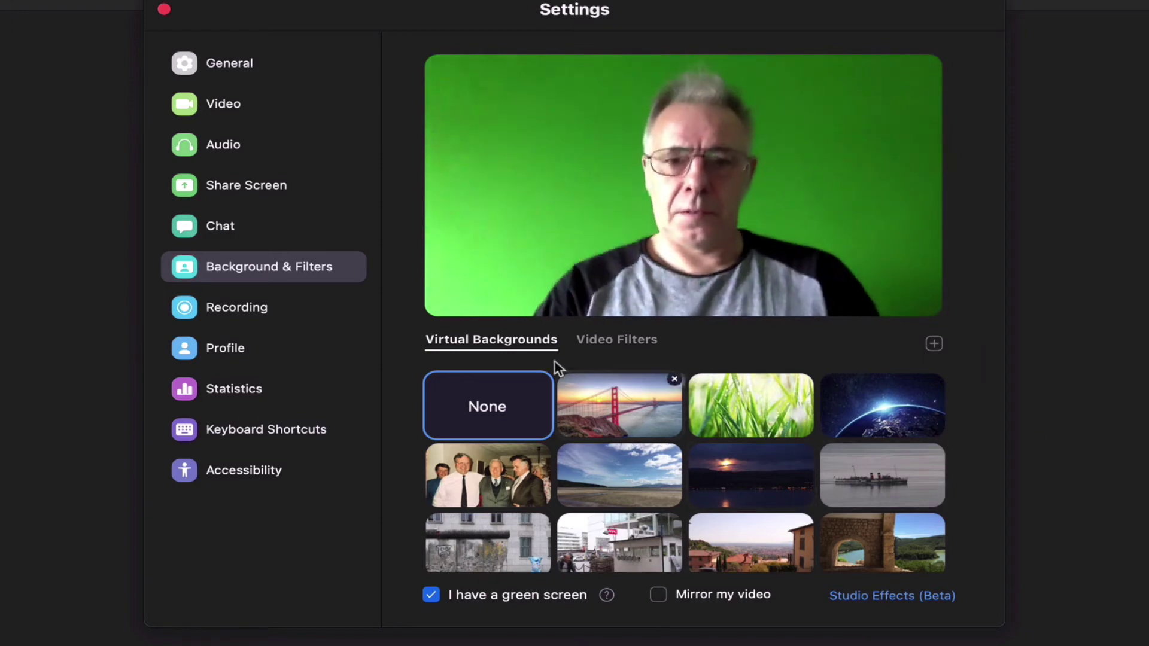
- Try the San Francisco, Earth and stone arch virtual backgrounds, and apply the hillside town view with the orange building
click(632, 415)
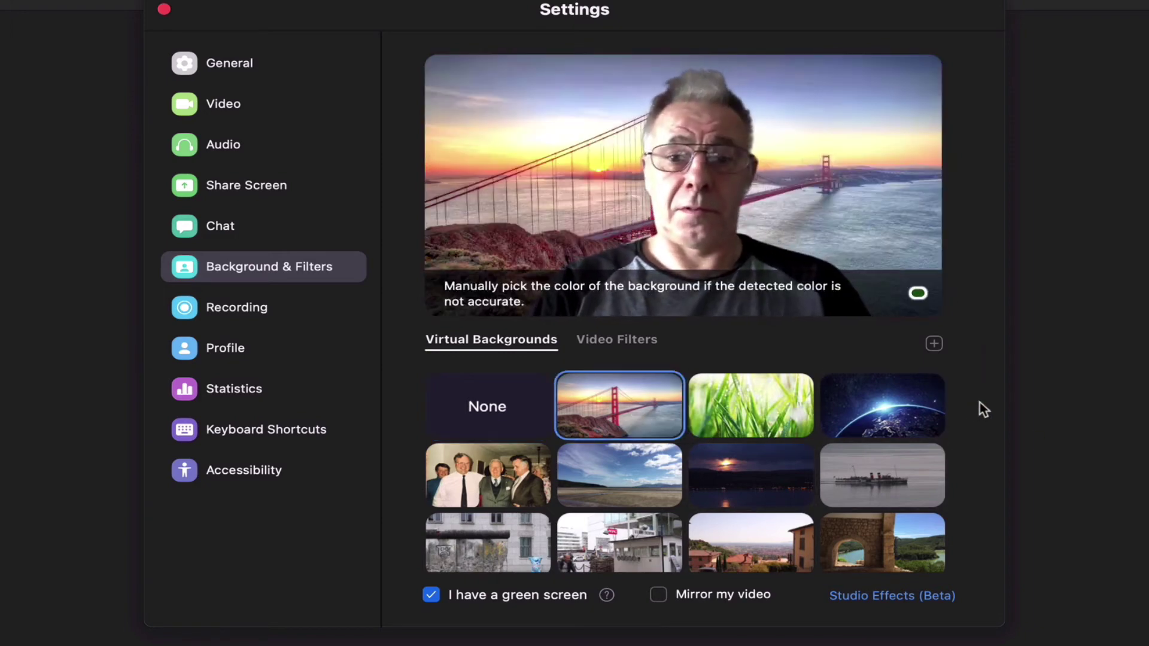
click(865, 422)
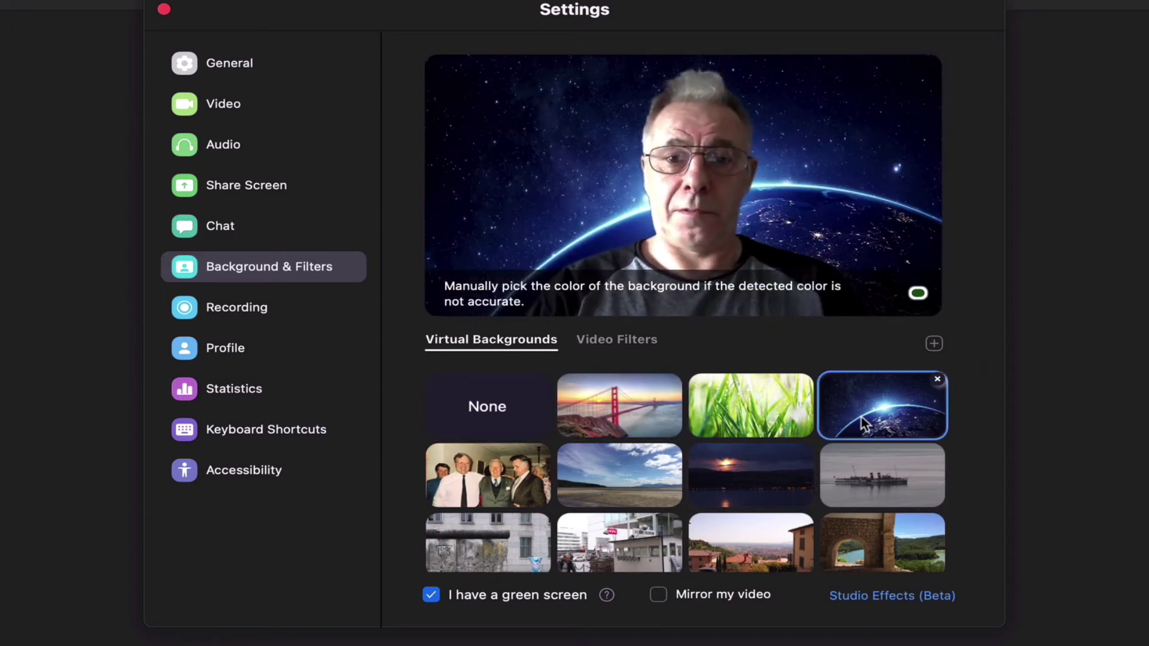
click(876, 546)
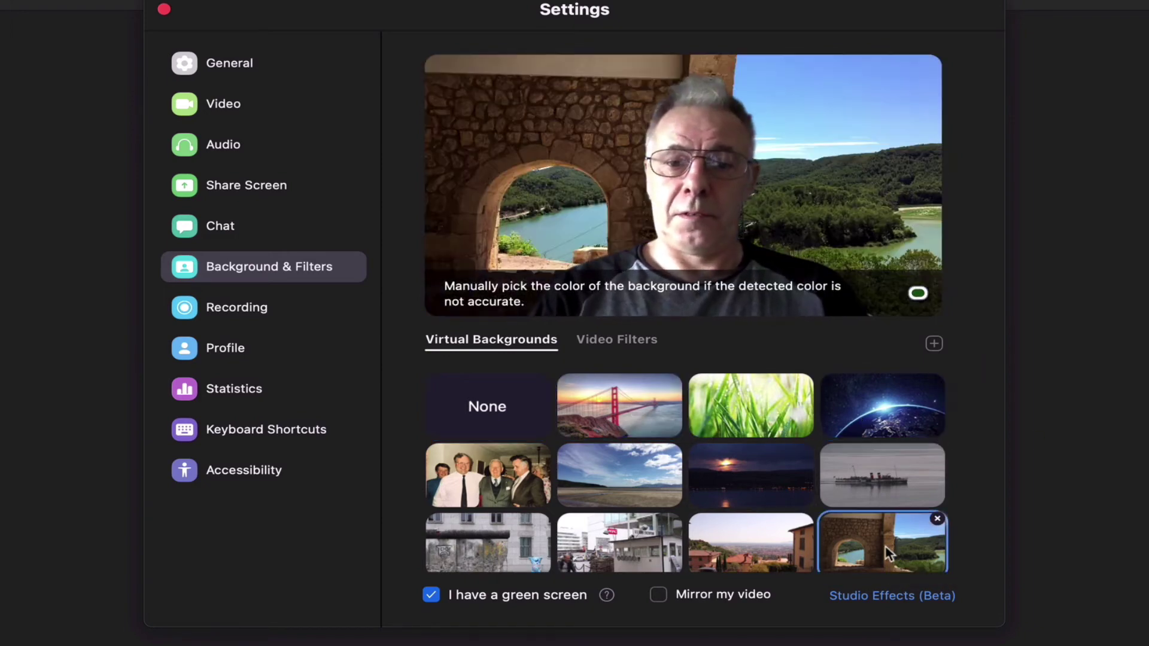
click(755, 549)
scroll(628, 527, down, 2)
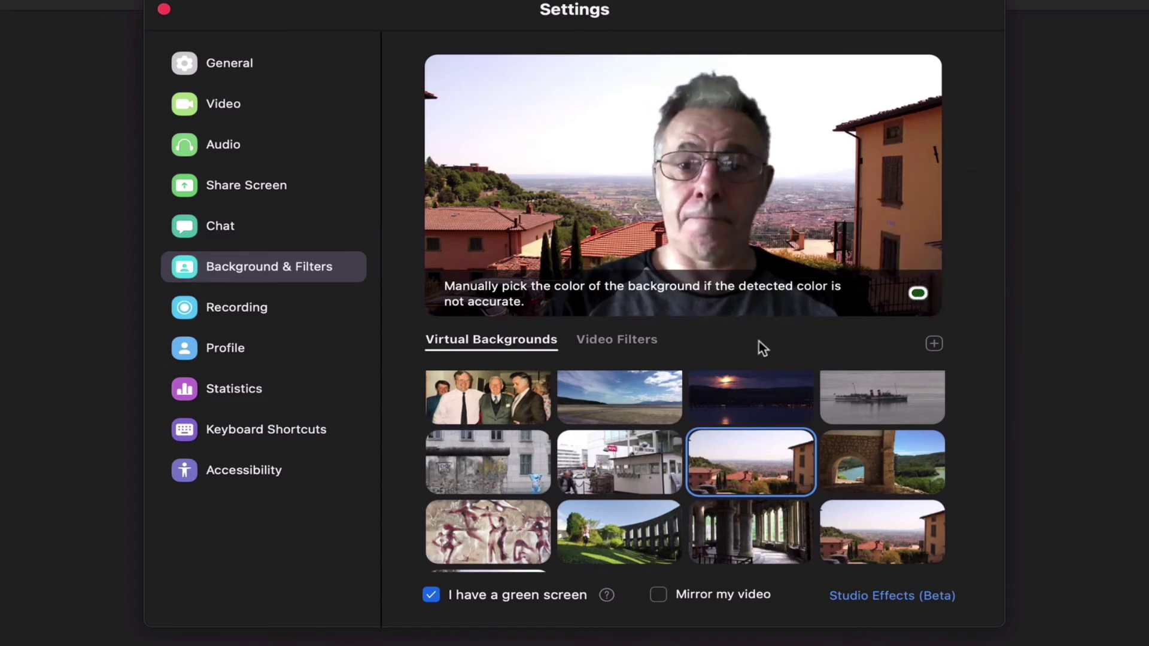
- Open the video filters and try the focus frame, the award ribbon, the sepia tone and the cool color tone
click(617, 339)
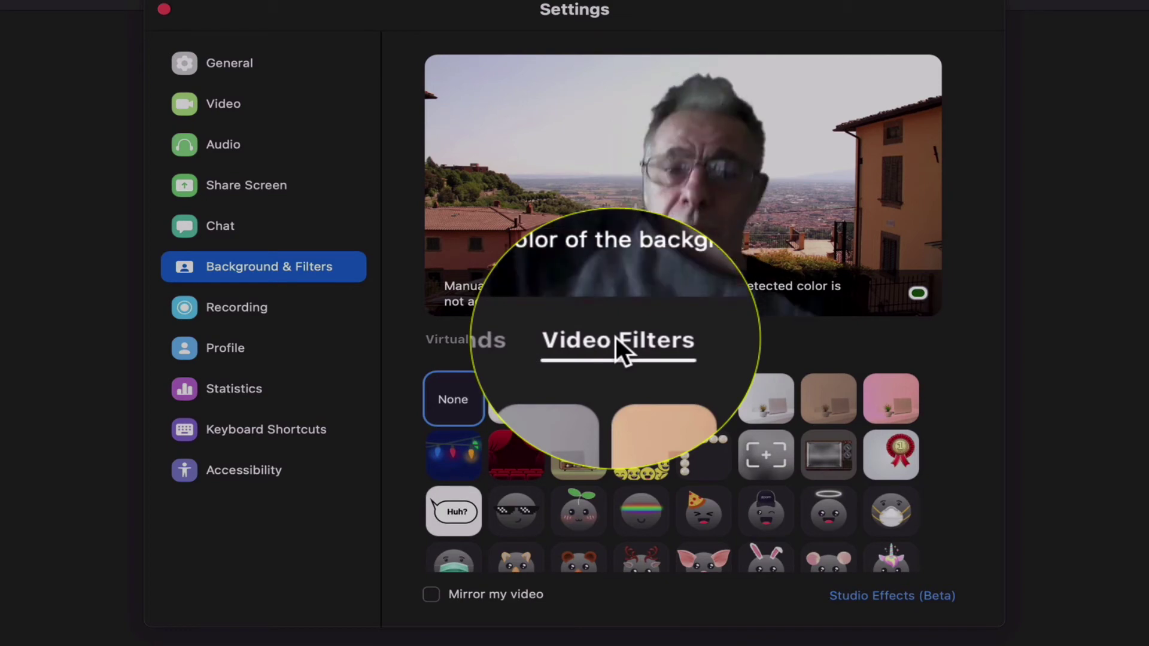
click(772, 454)
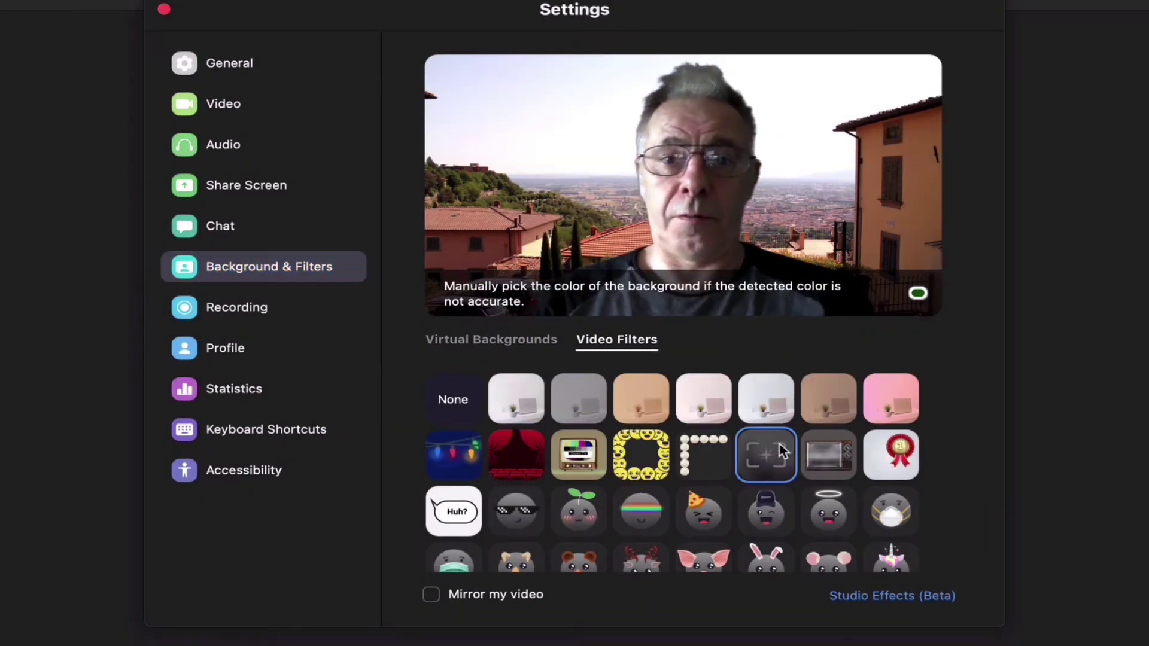
click(885, 464)
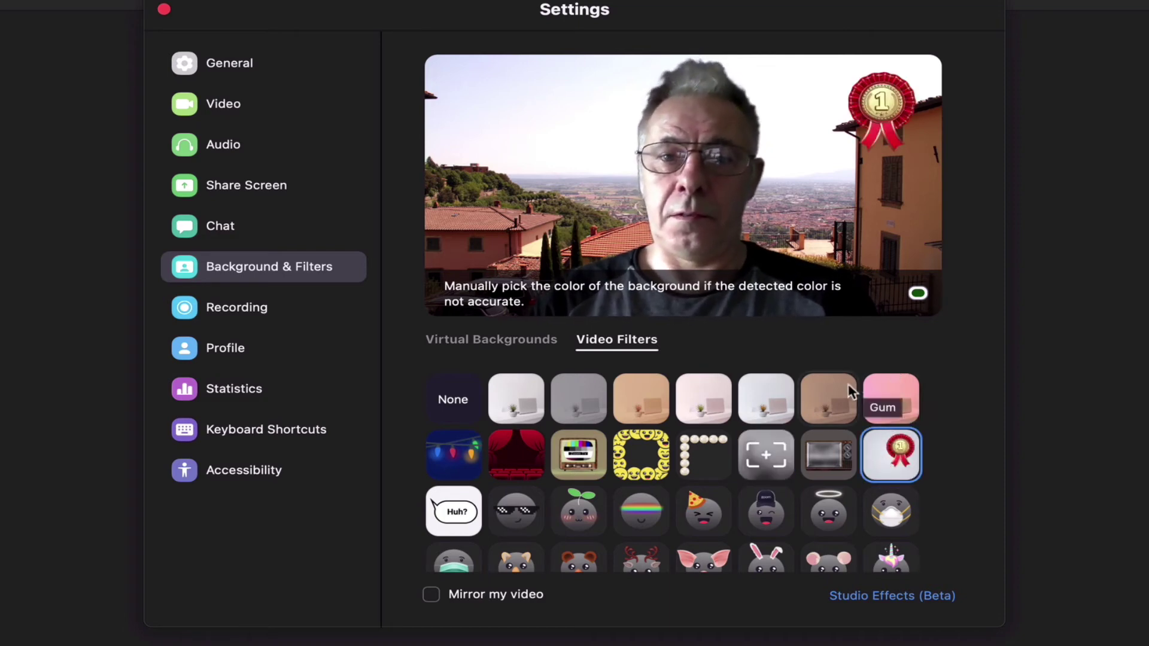
click(815, 390)
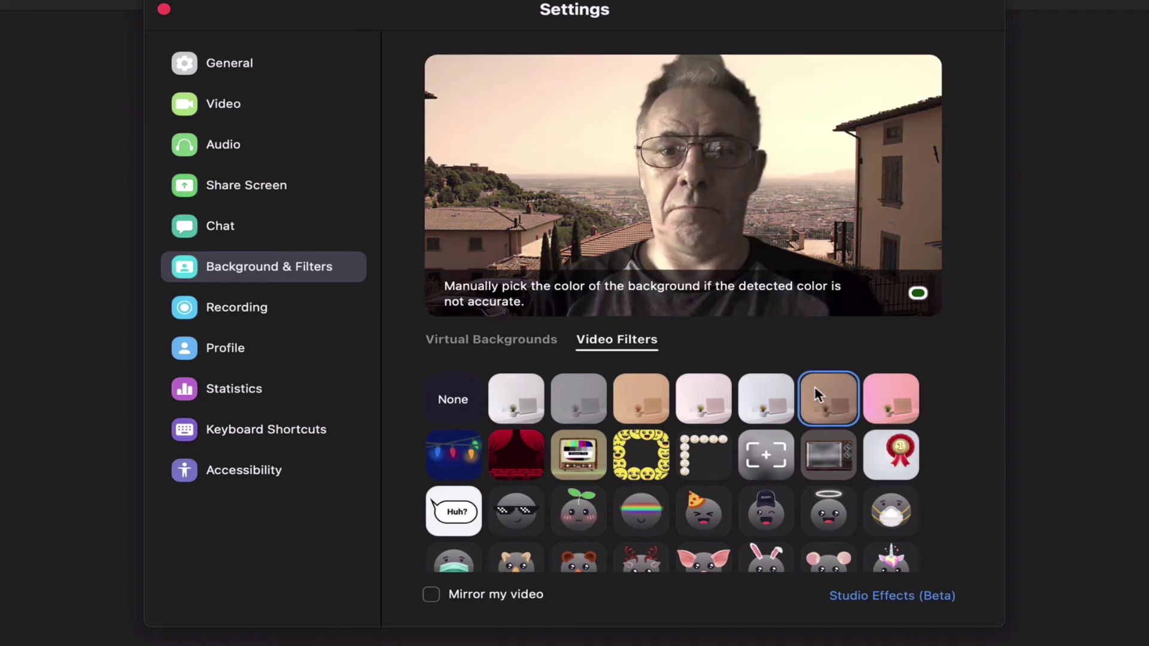
click(755, 398)
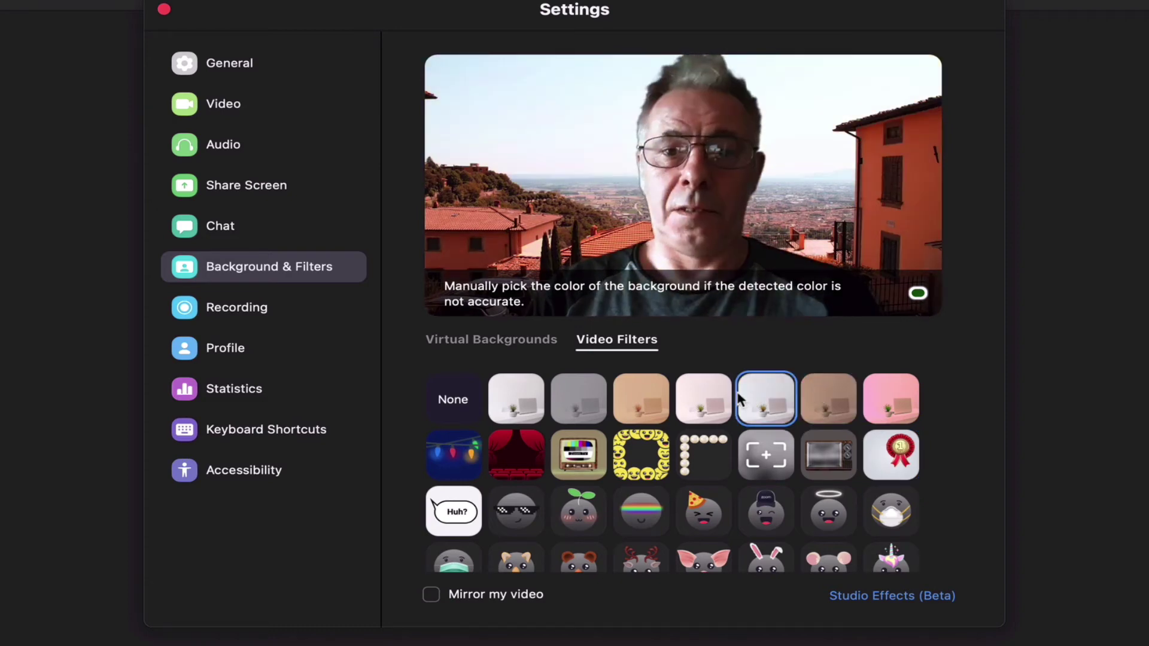
- Try the retro television, theater curtain, pearl border and halo video filters
click(585, 460)
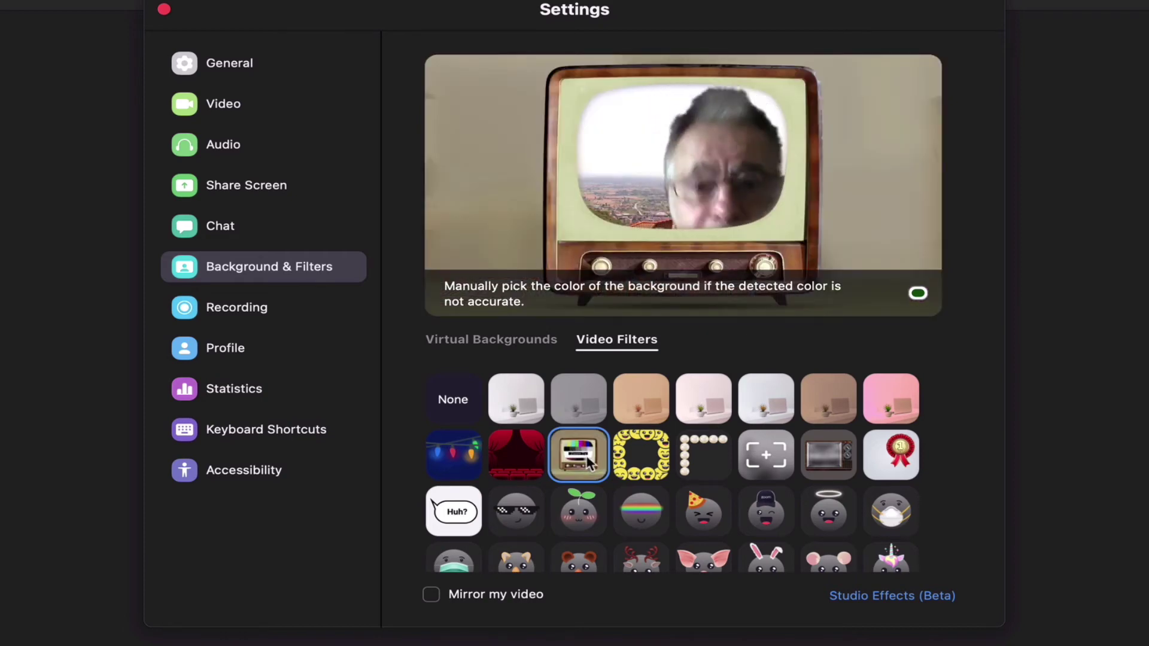
click(519, 463)
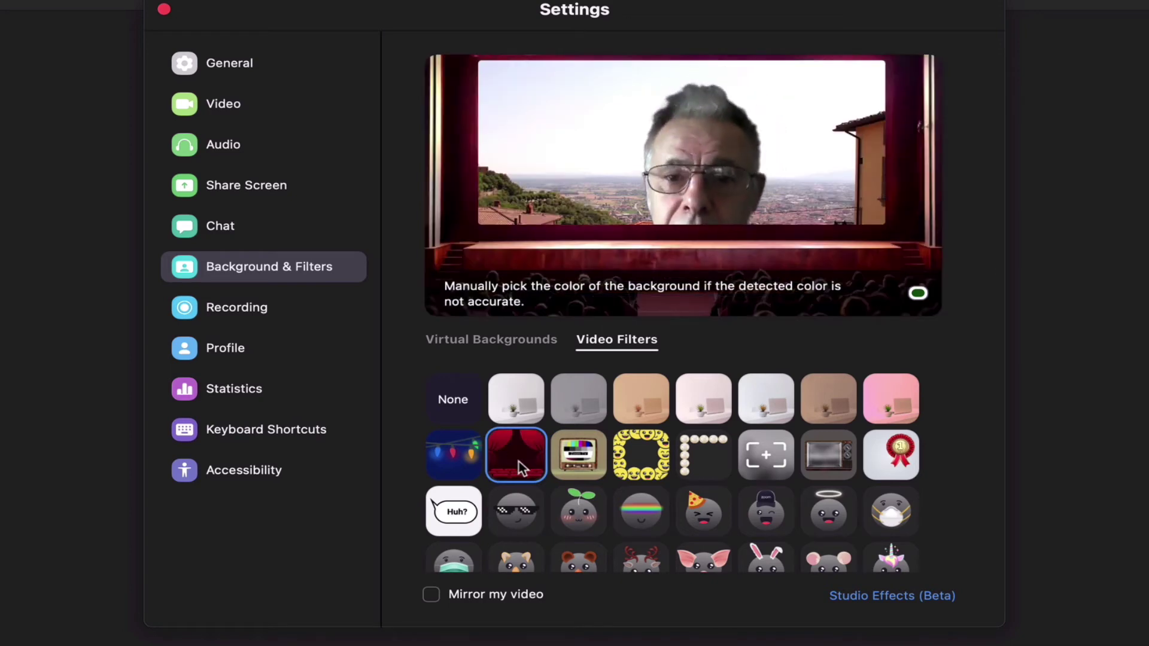
click(712, 466)
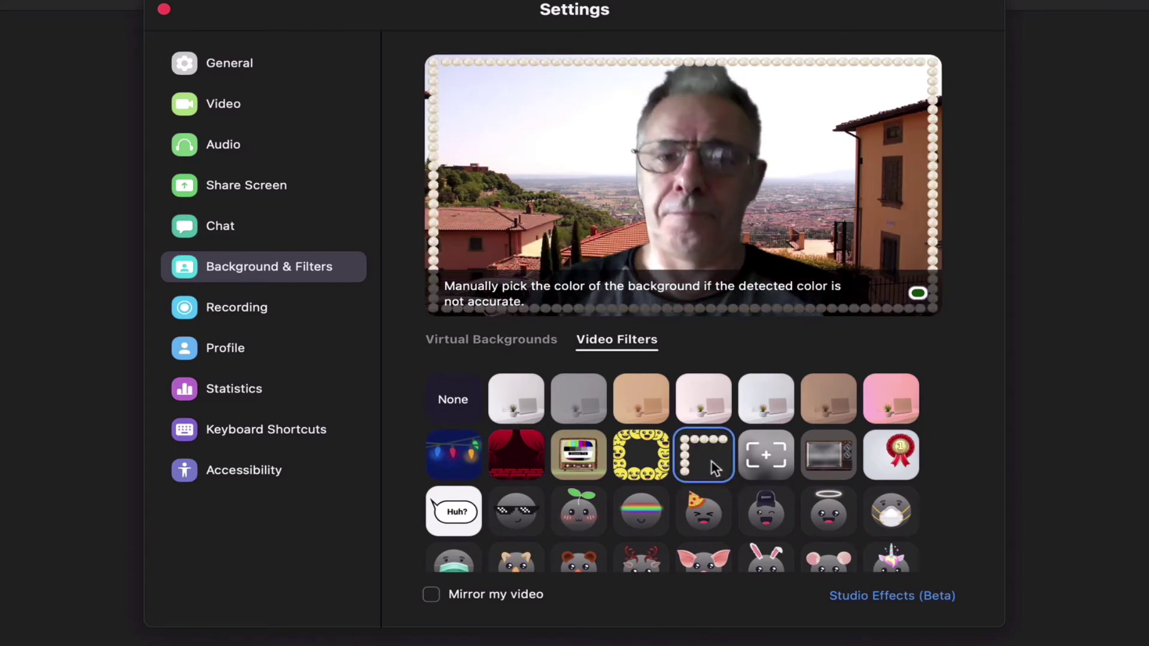
click(829, 512)
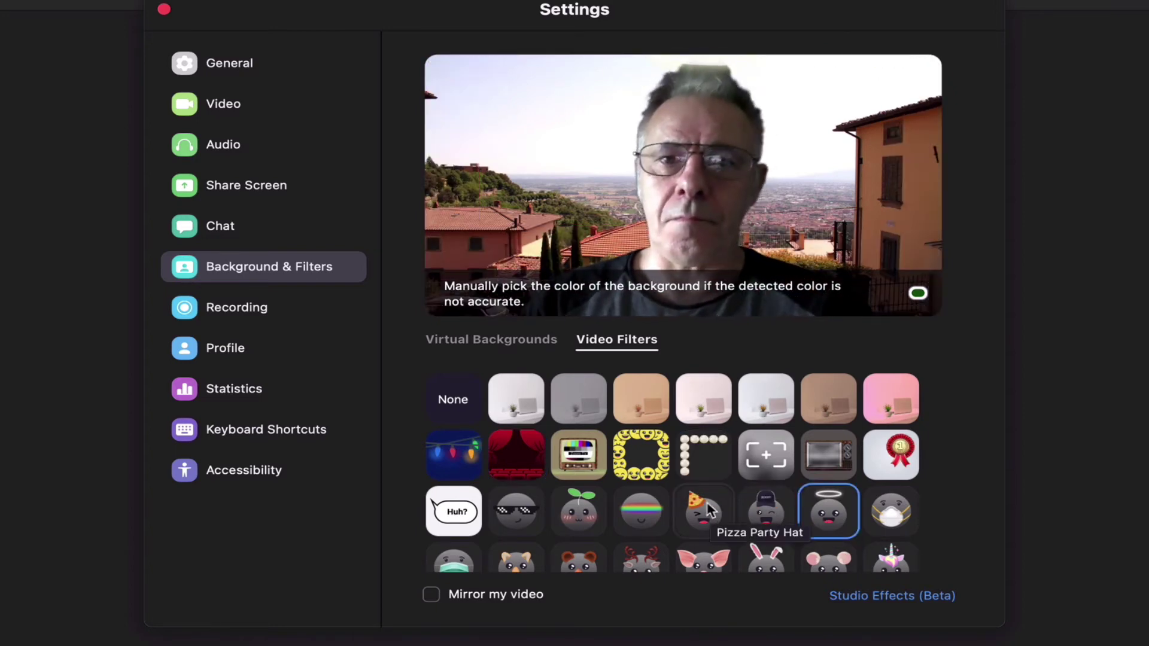
- Try the pirate hat, masked bandit, 3D glasses and VR headset video filters
scroll(709, 508, down, 5)
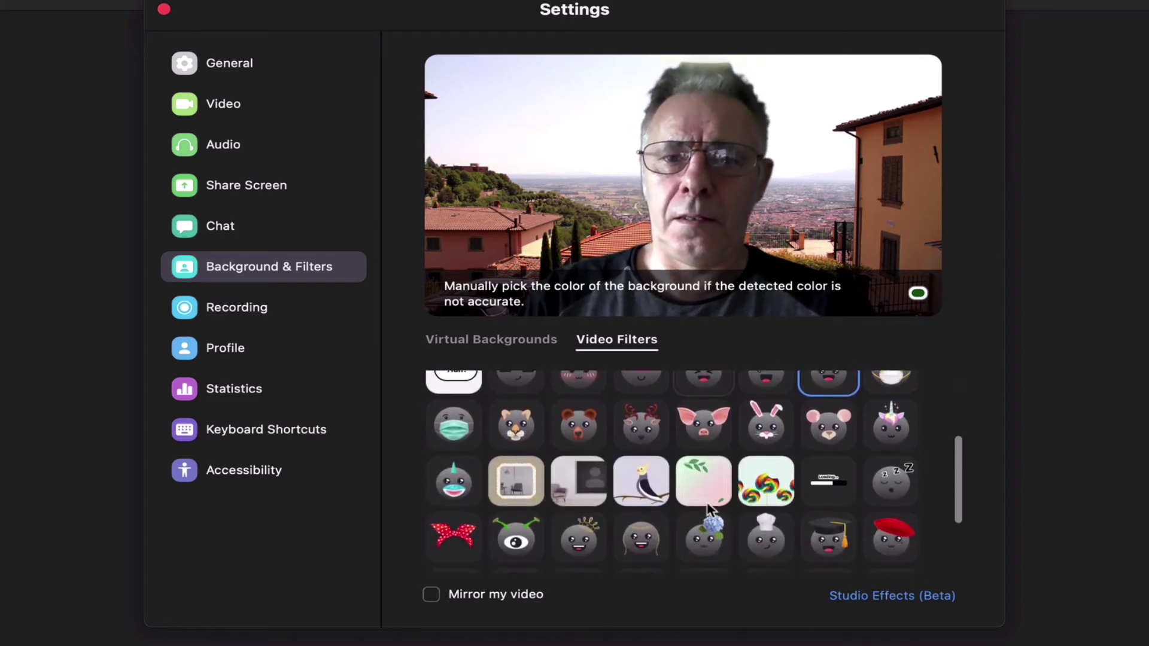
scroll(709, 508, down, 4)
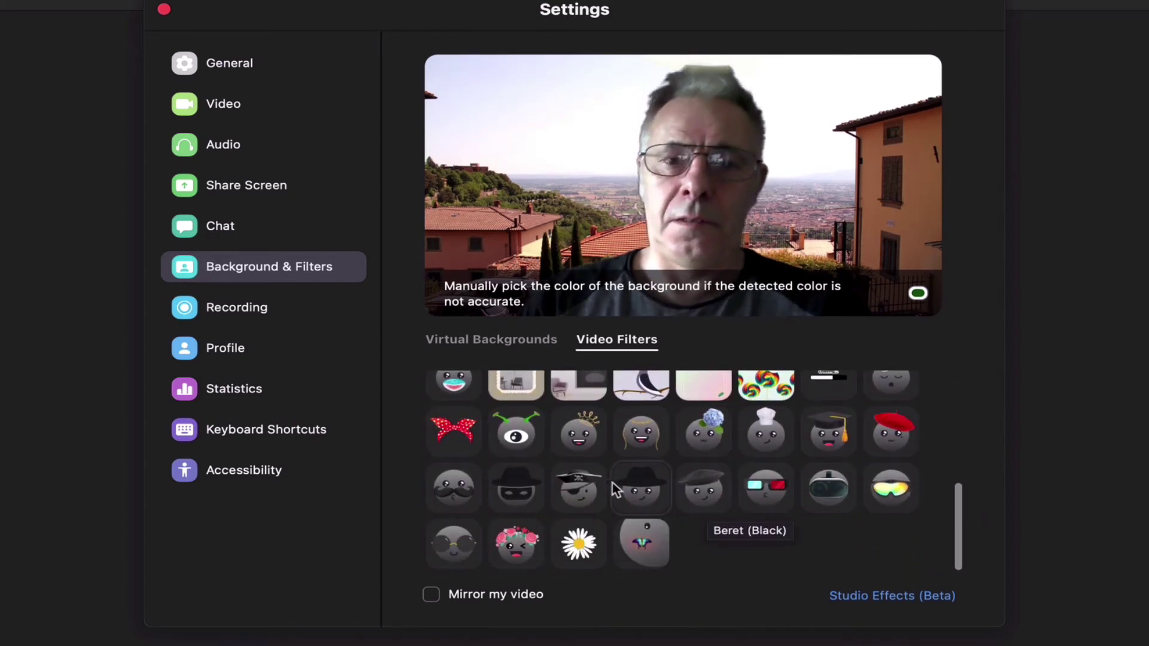
click(580, 491)
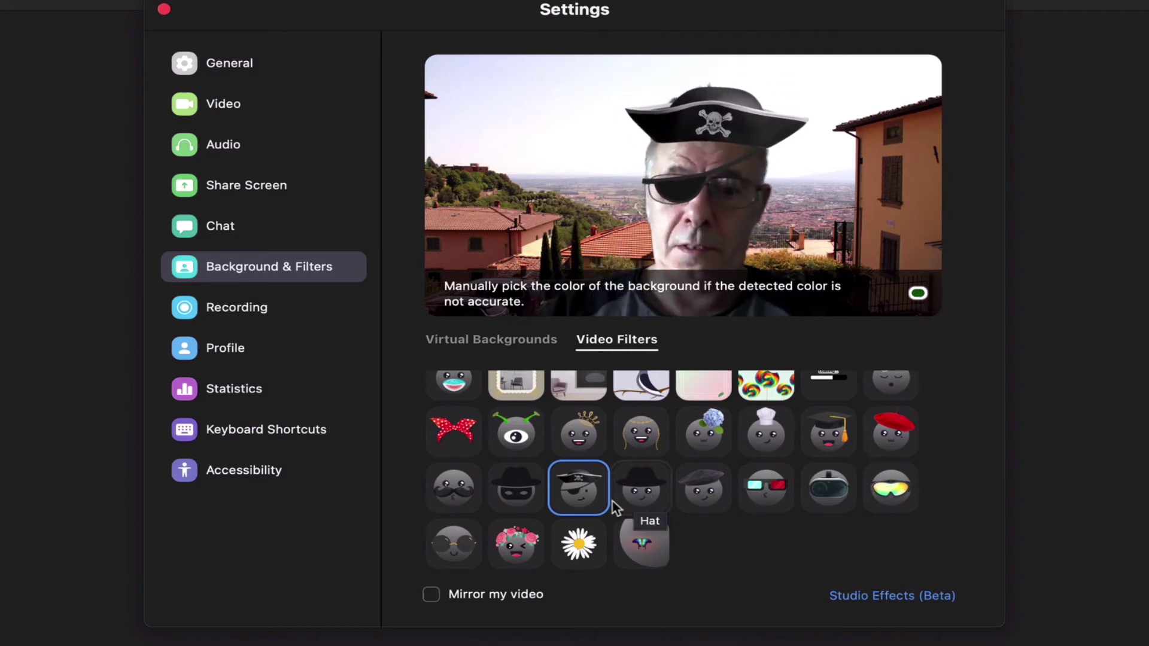
click(513, 496)
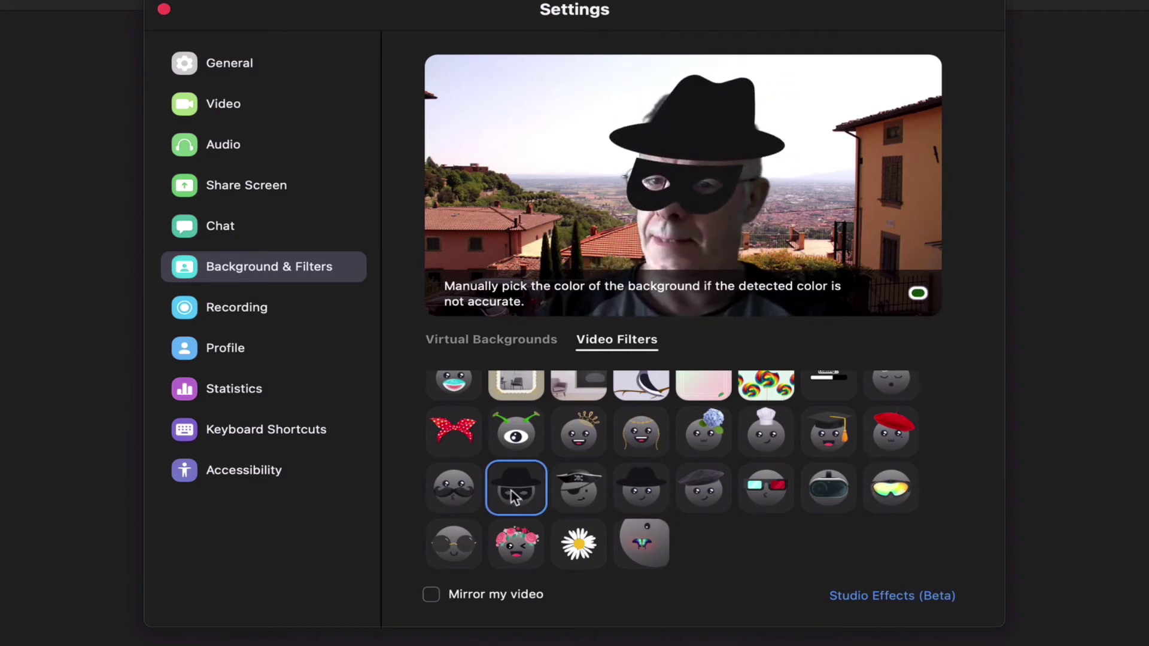
click(781, 497)
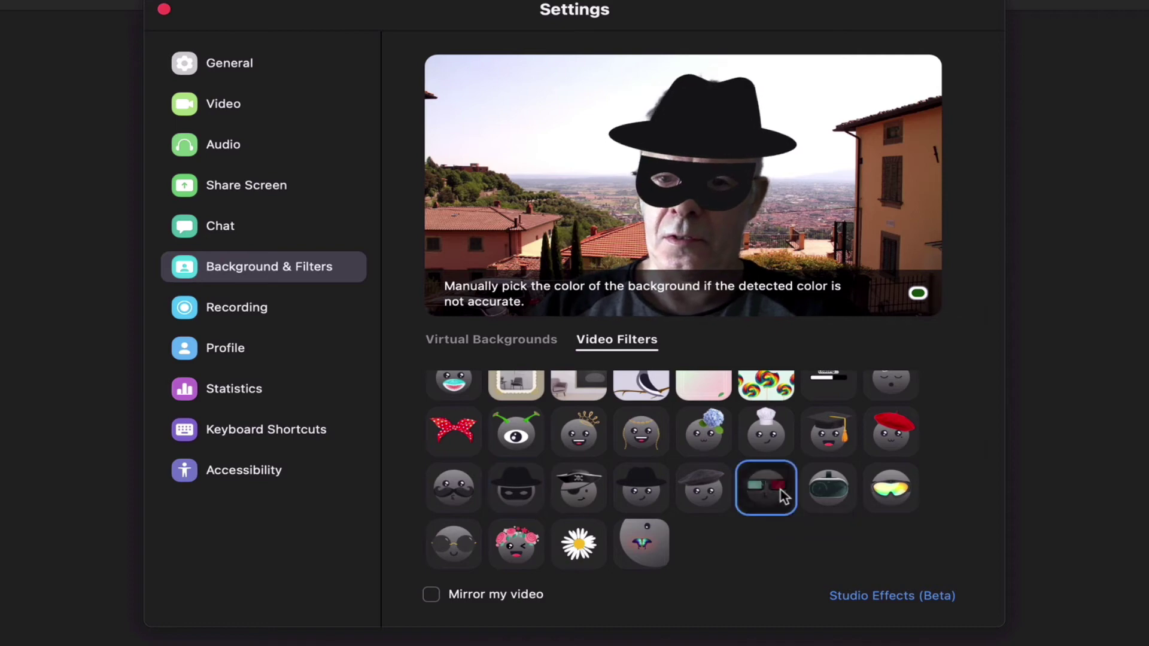
click(839, 500)
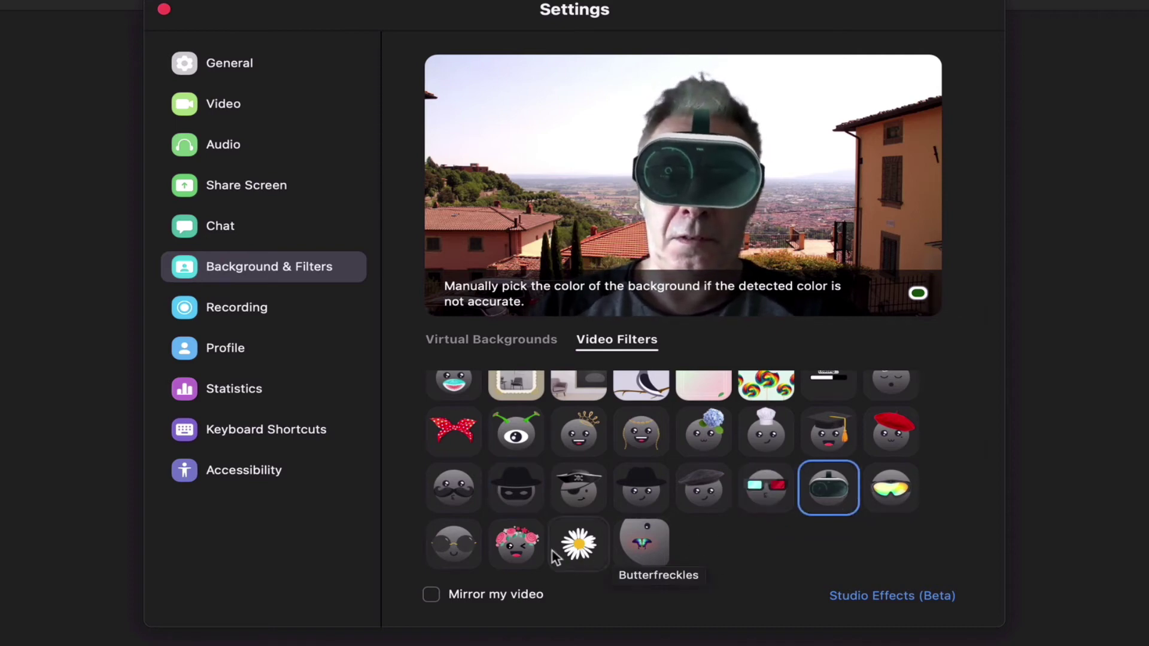
- Try the moustache, flower crown and daisy video filters, and apply the Butterfreckles filter
click(454, 492)
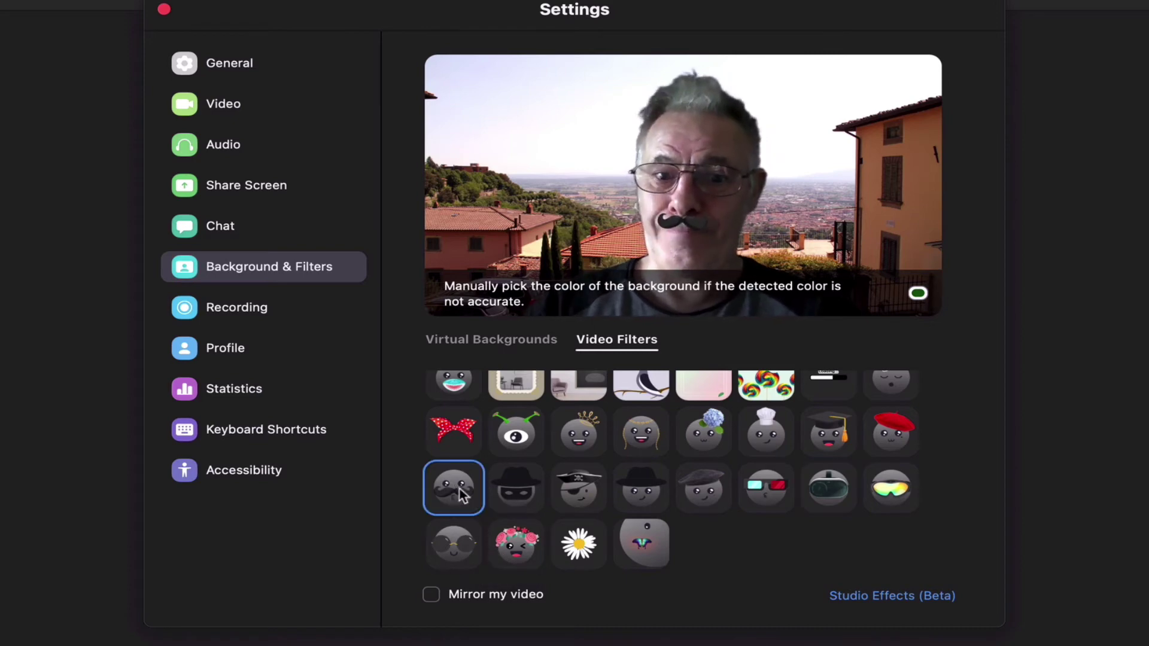
click(518, 545)
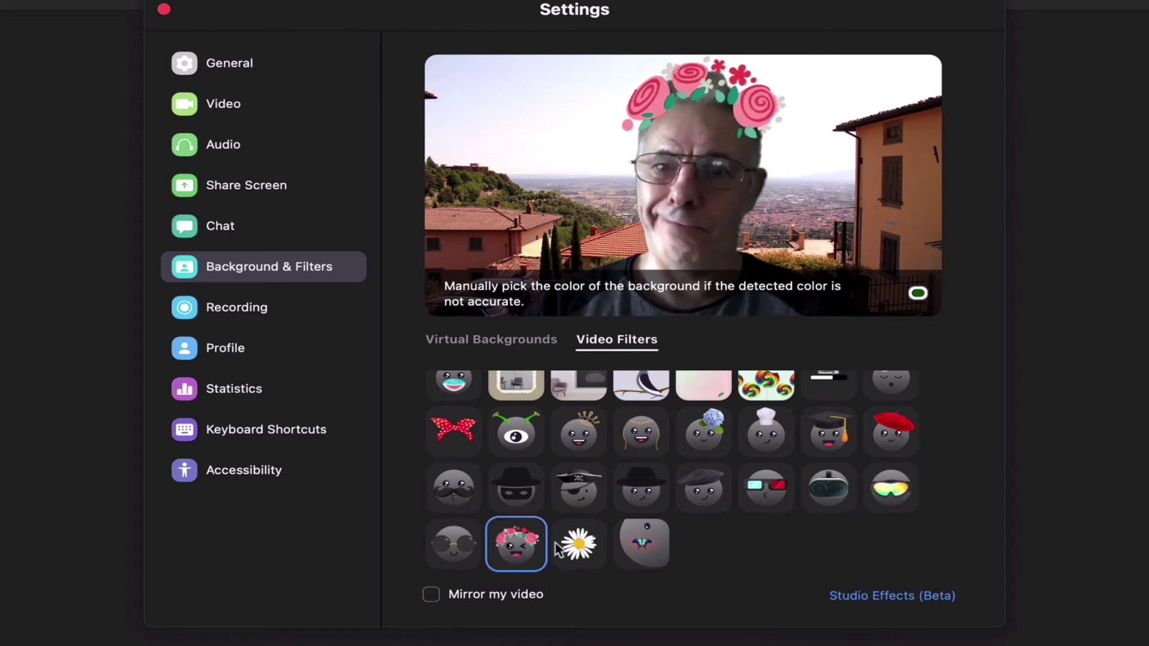
click(578, 547)
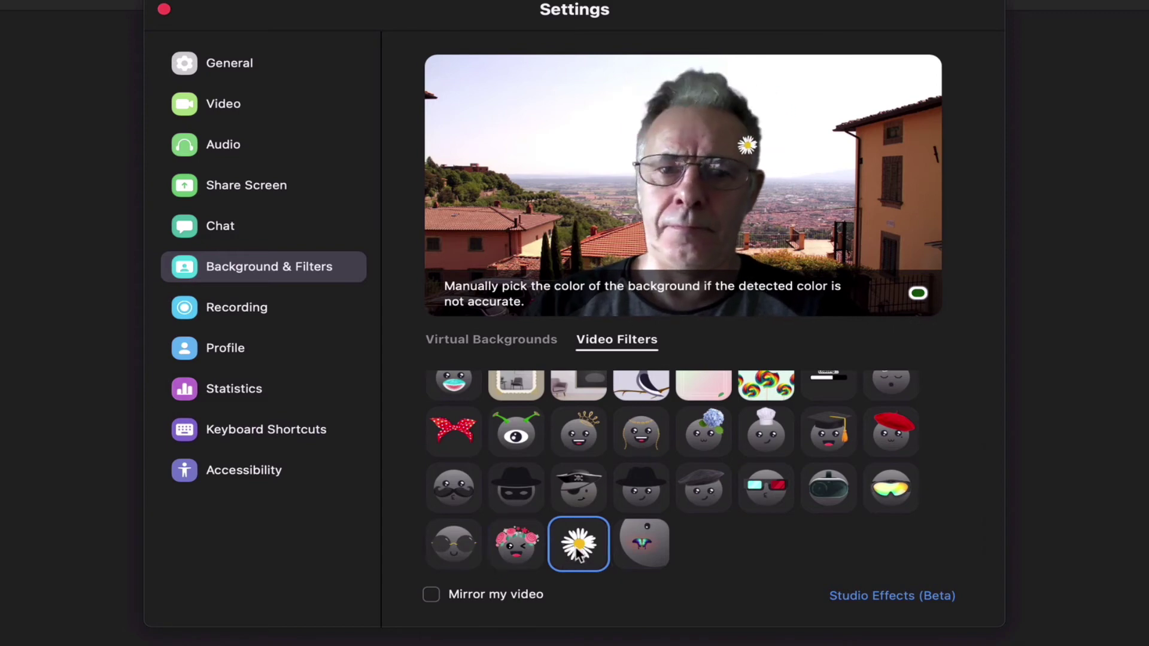
click(654, 560)
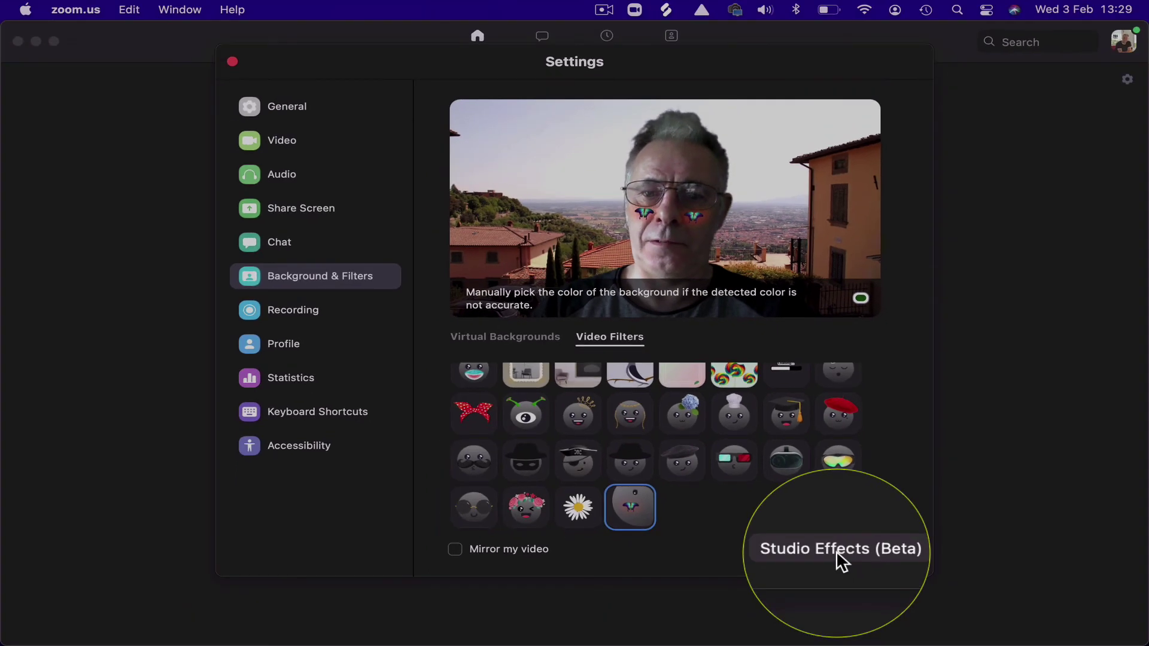
- Open Studio Effects and choose the second eyebrow style in the second row
click(835, 550)
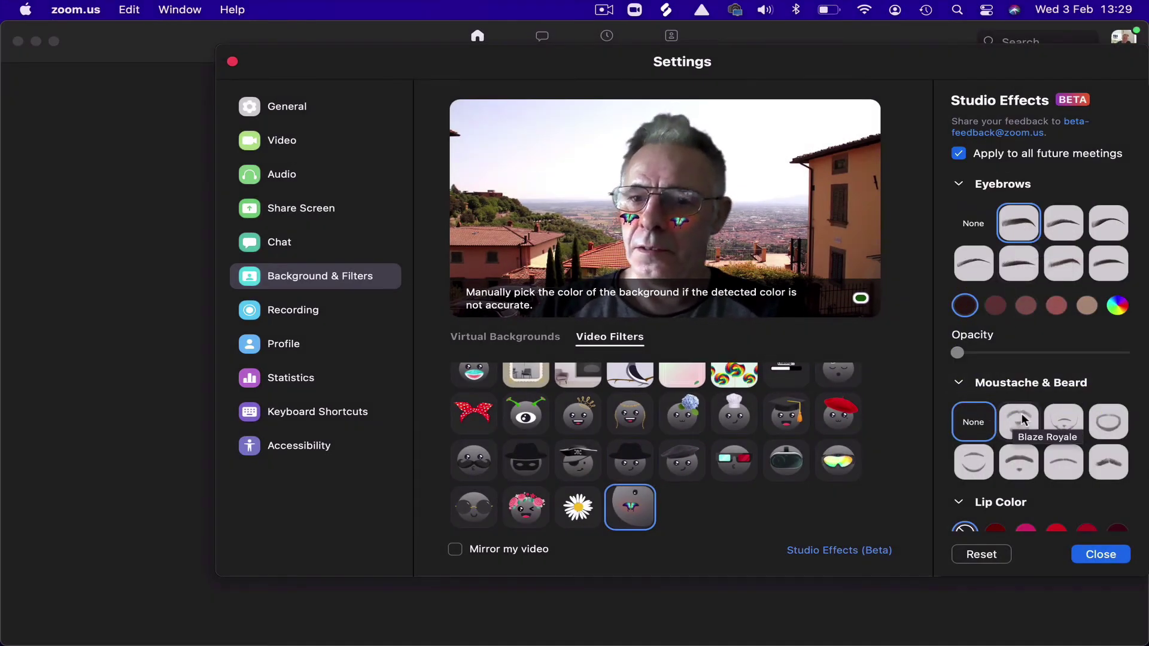
scroll(1024, 419, down, 2)
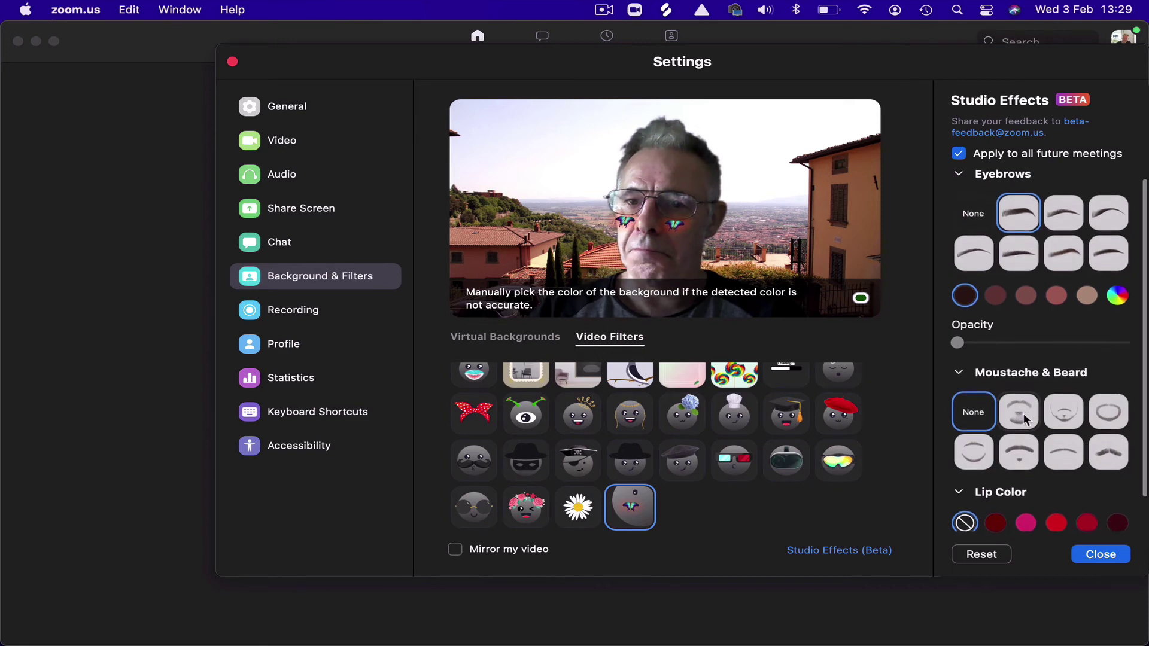
click(1024, 250)
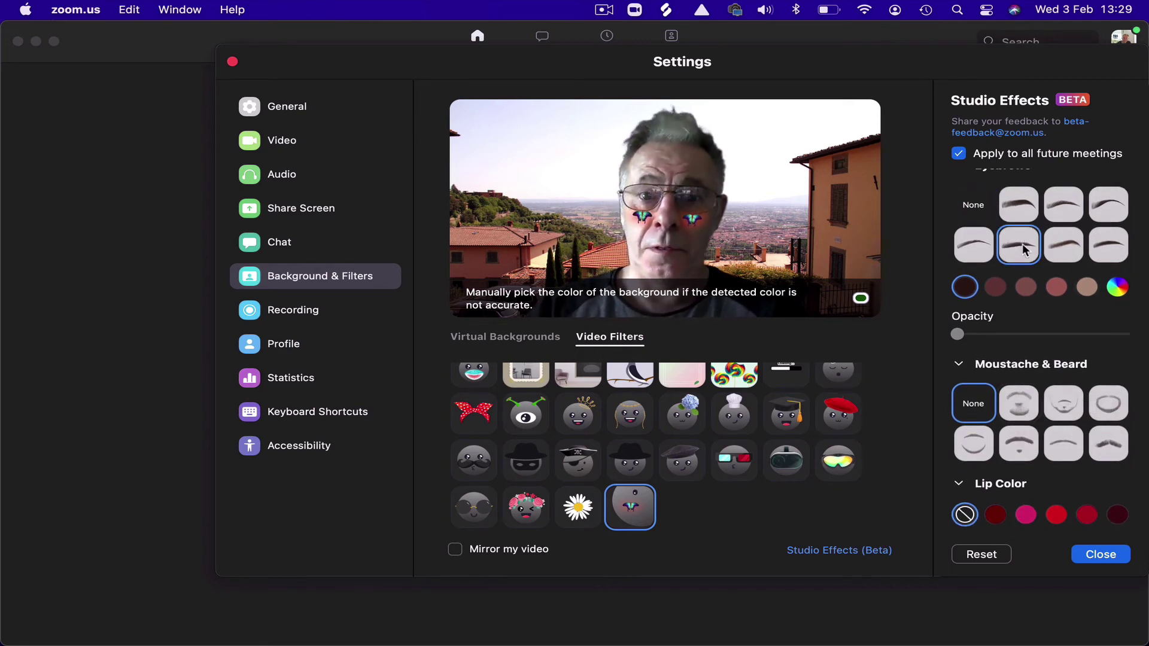
- Choose the third eyebrow style in the second row and apply the third eyebrow color swatch
click(1066, 250)
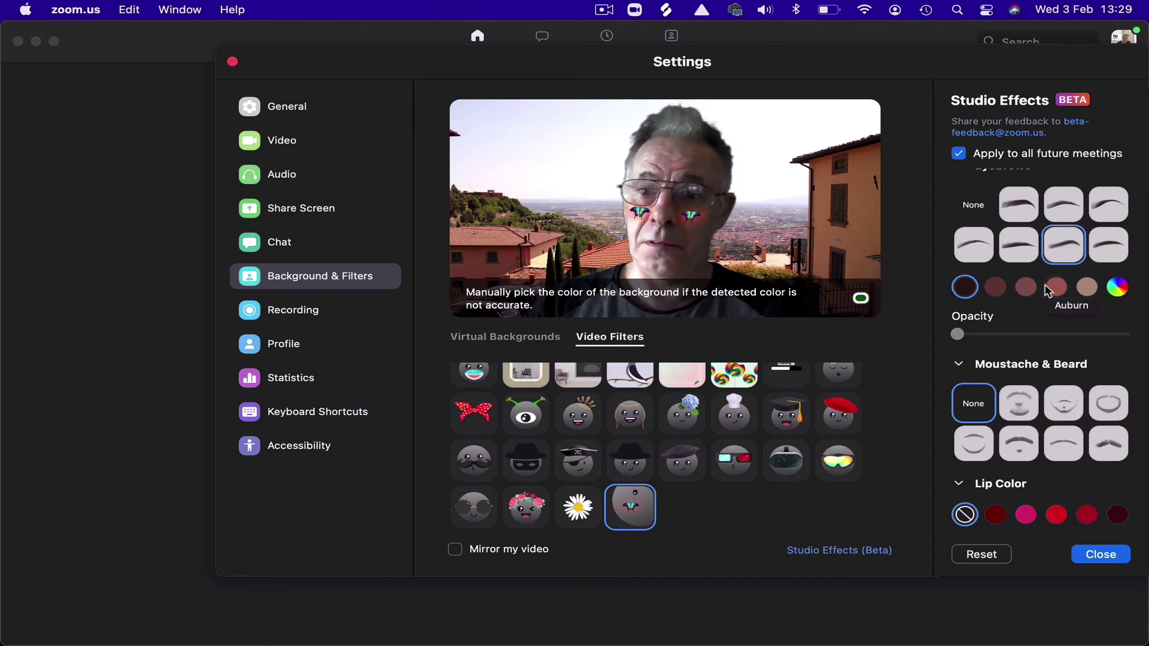
click(1026, 289)
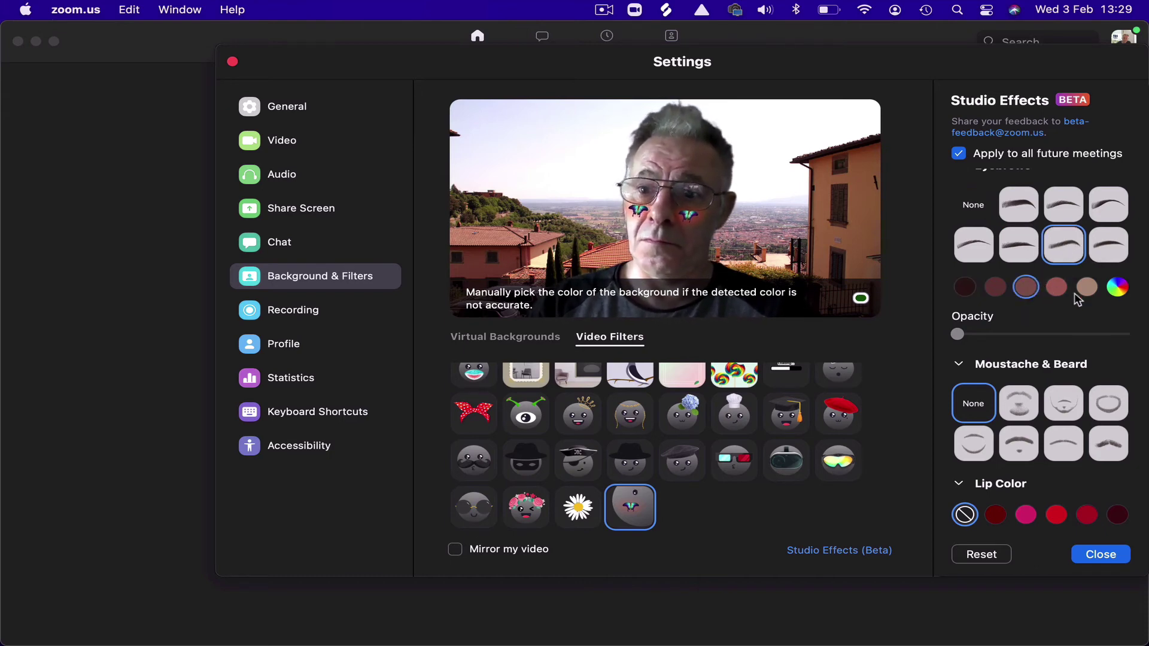
- Try the Chevron moustache, apply the Blaze Royale moustache and beard at maximum opacity, and close Studio Effects
click(1021, 410)
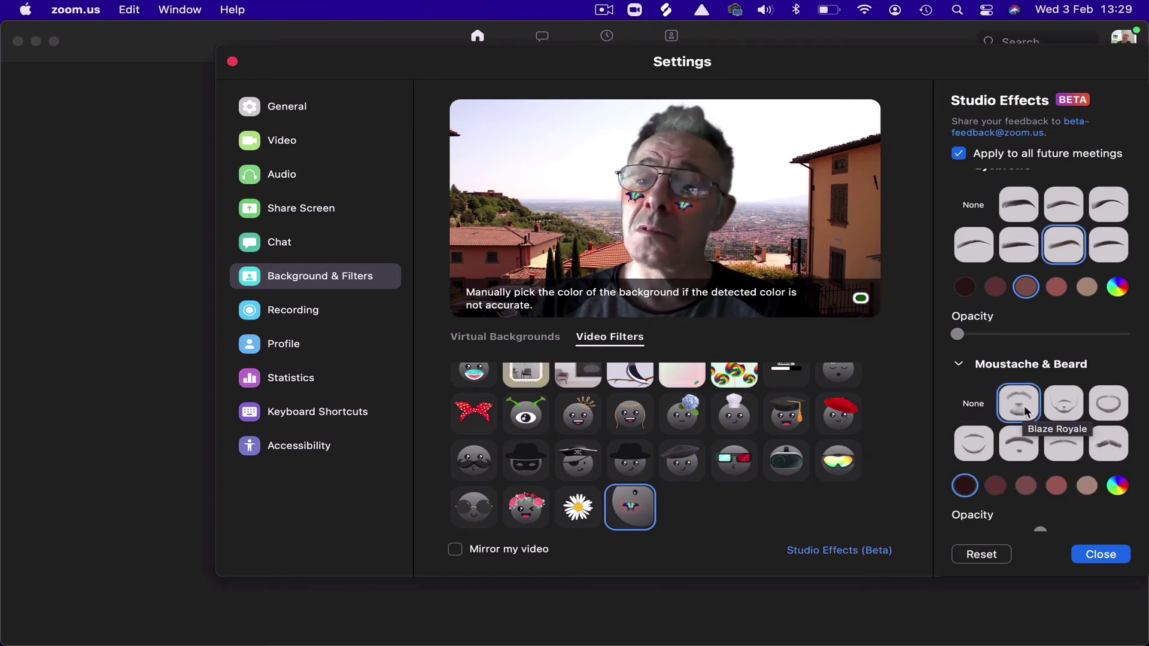
click(1109, 453)
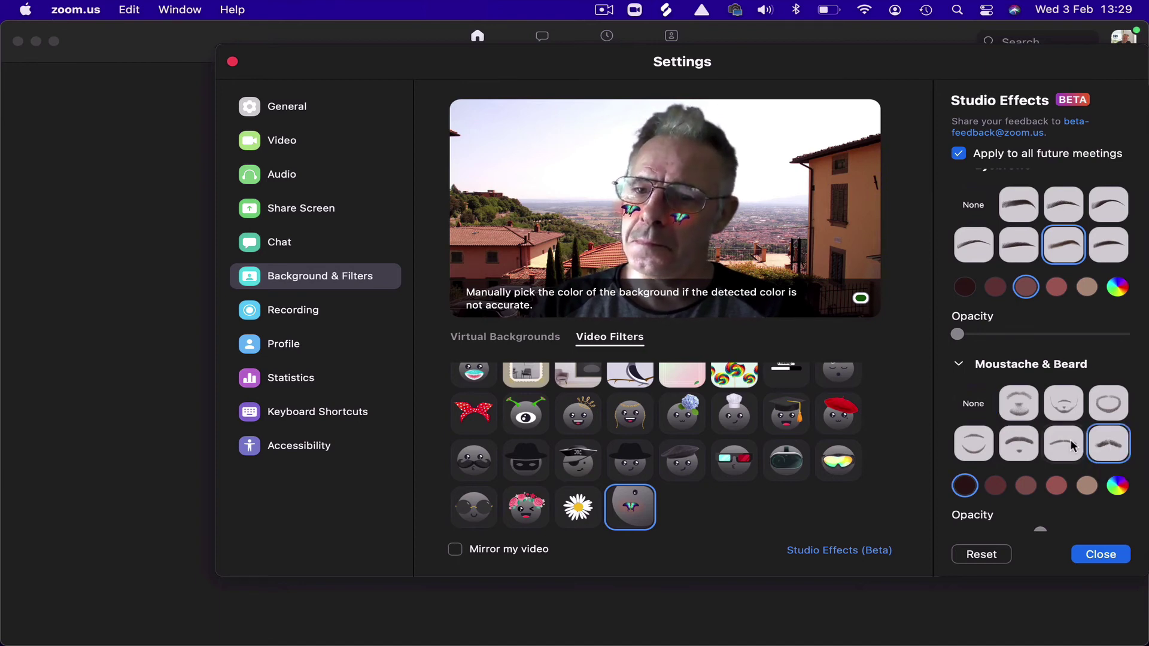
scroll(1070, 445, down, 2)
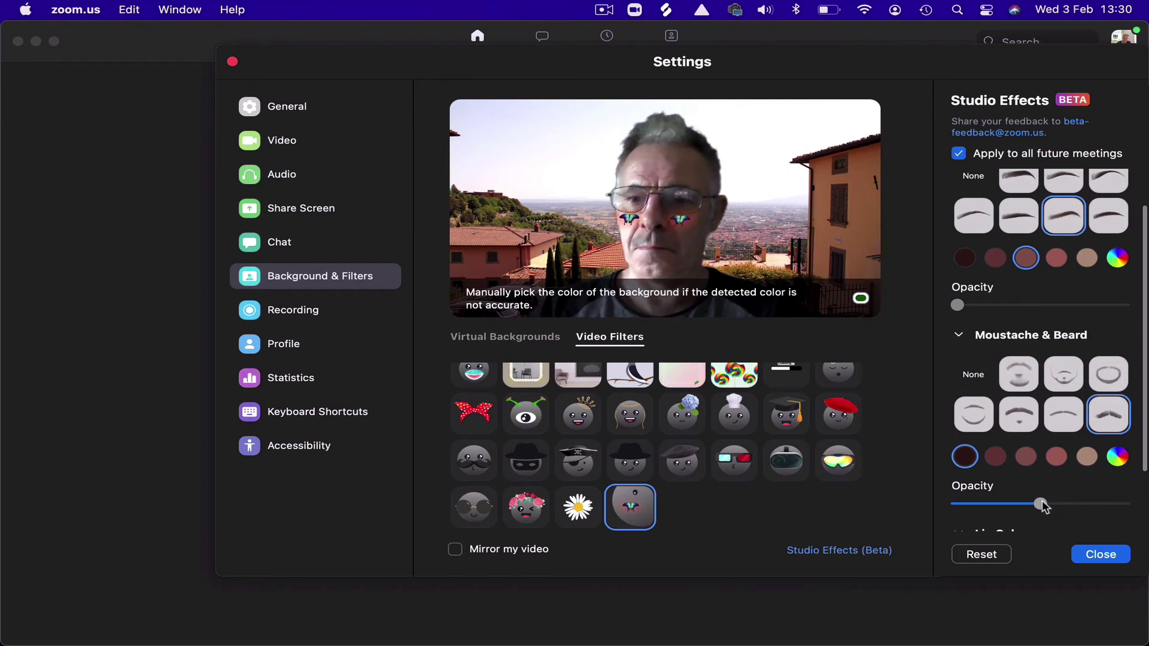
drag(1044, 507, 1079, 504)
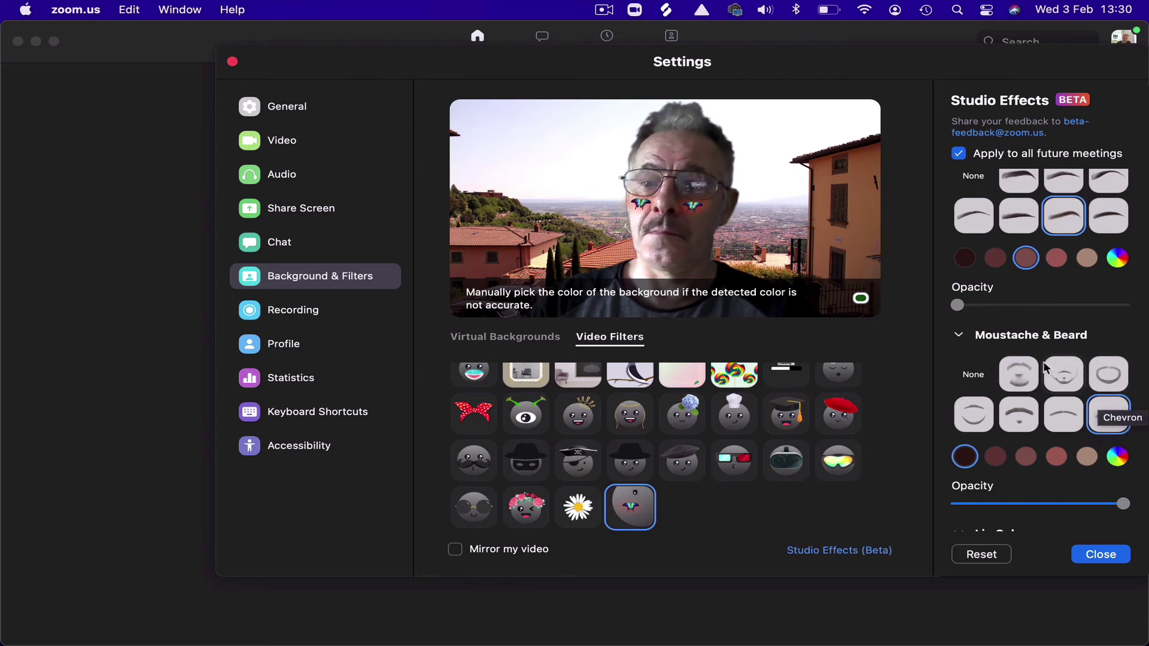
click(1019, 375)
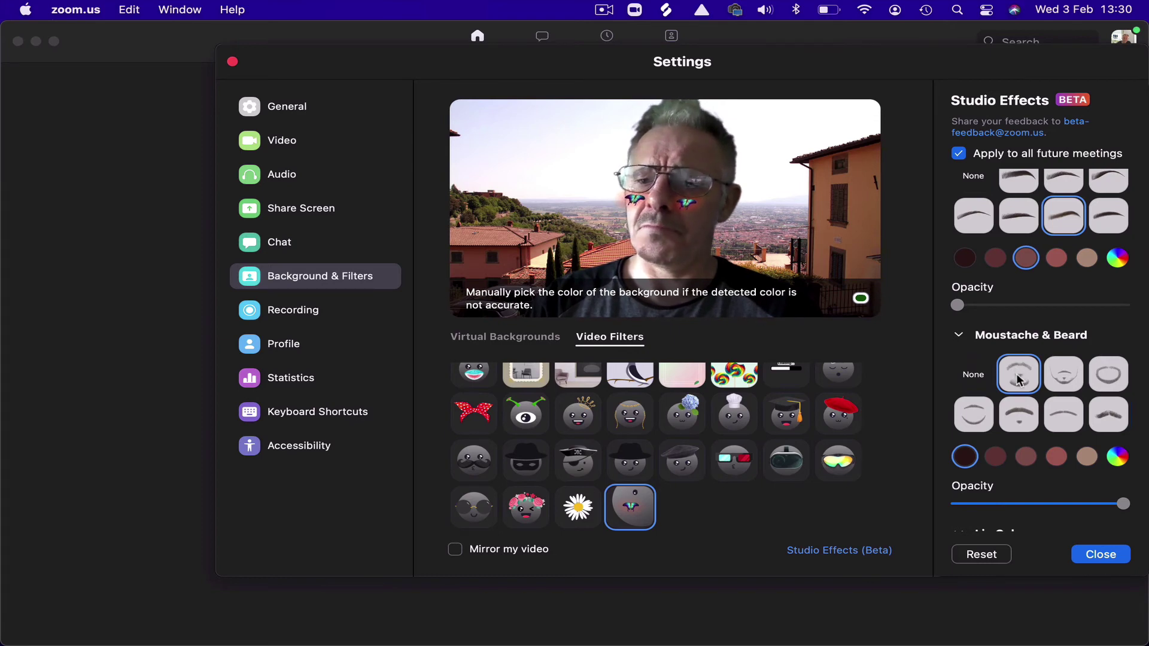
click(1101, 555)
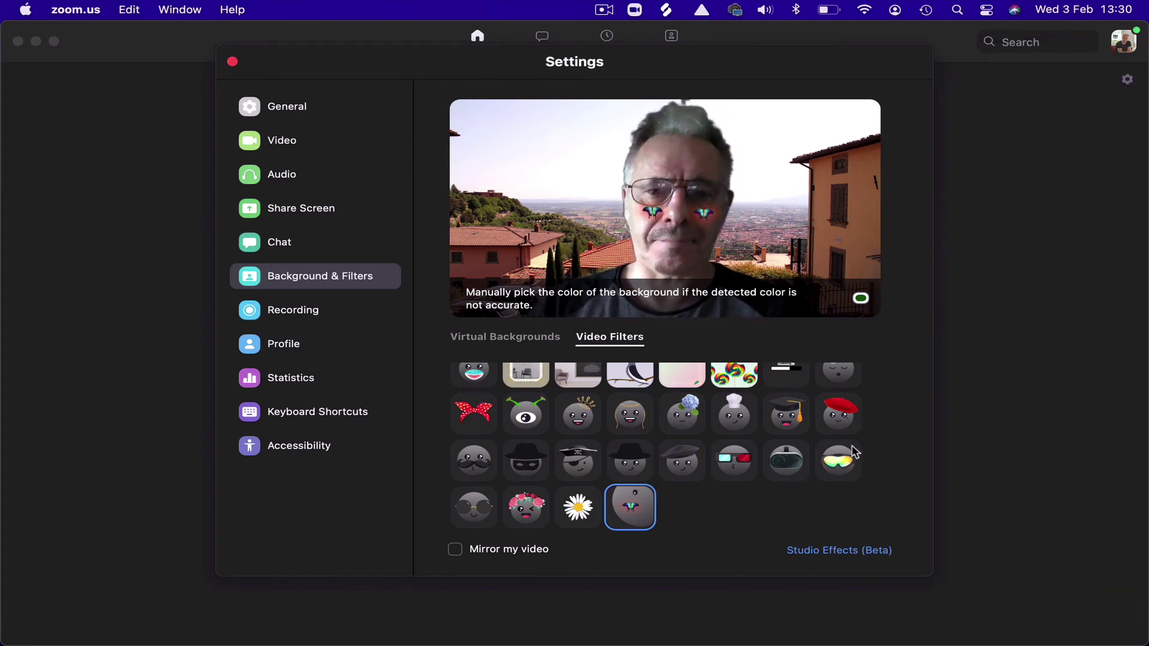
- Try the pig, unicorn and white respirator mask video filters
scroll(704, 523, up, 4)
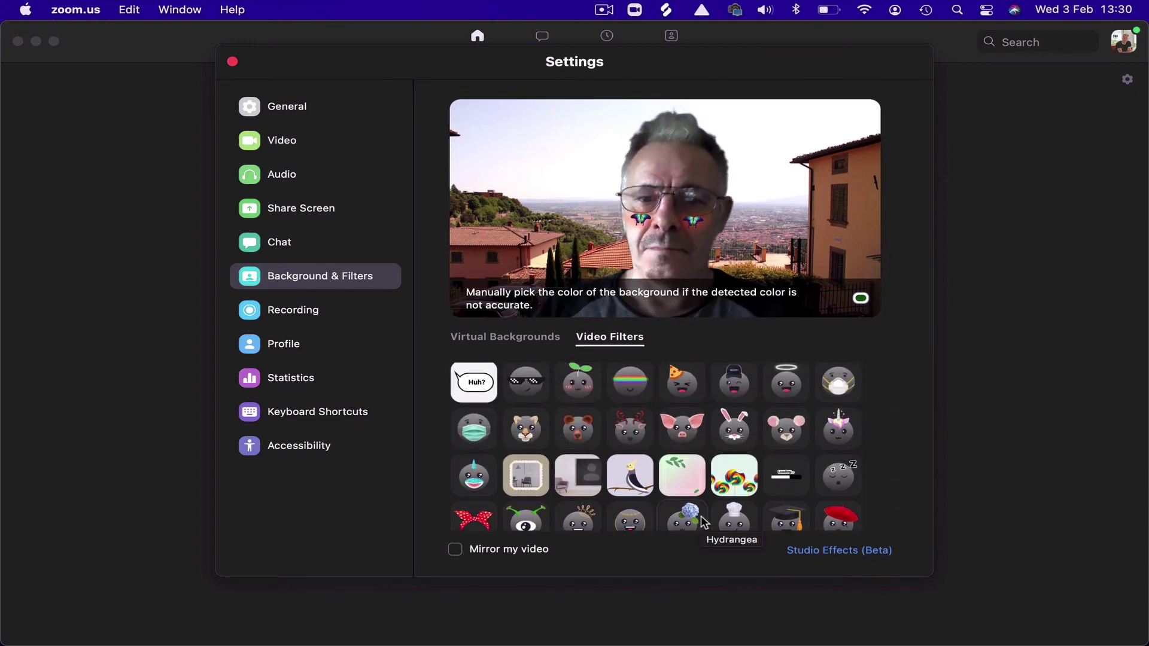
click(691, 426)
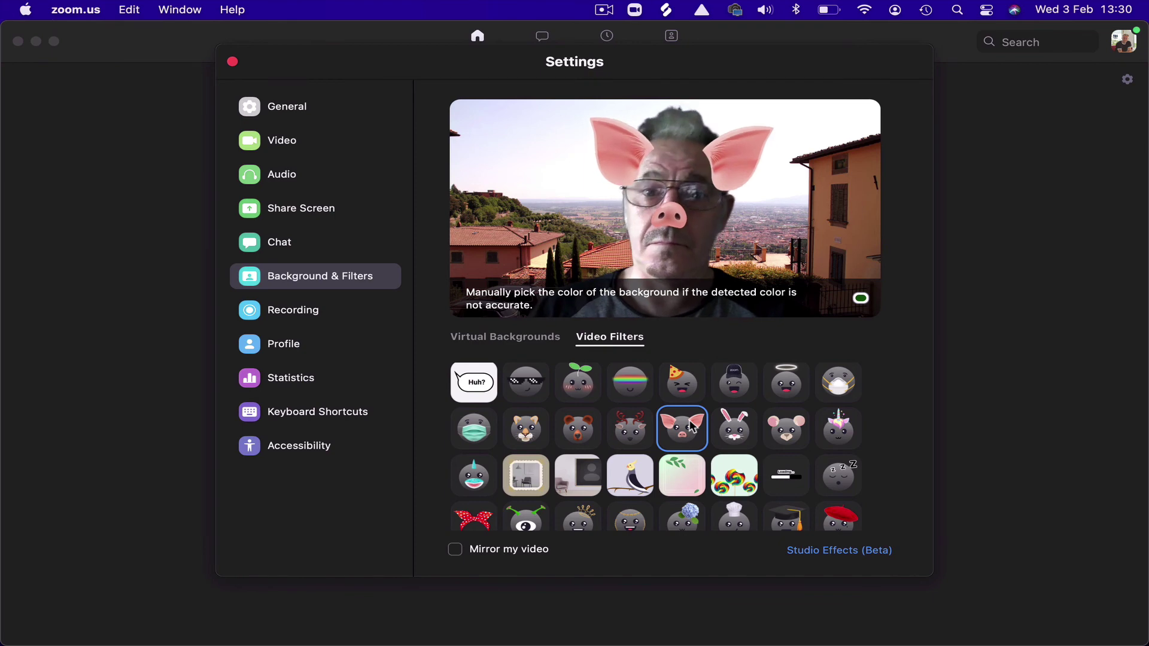
click(841, 433)
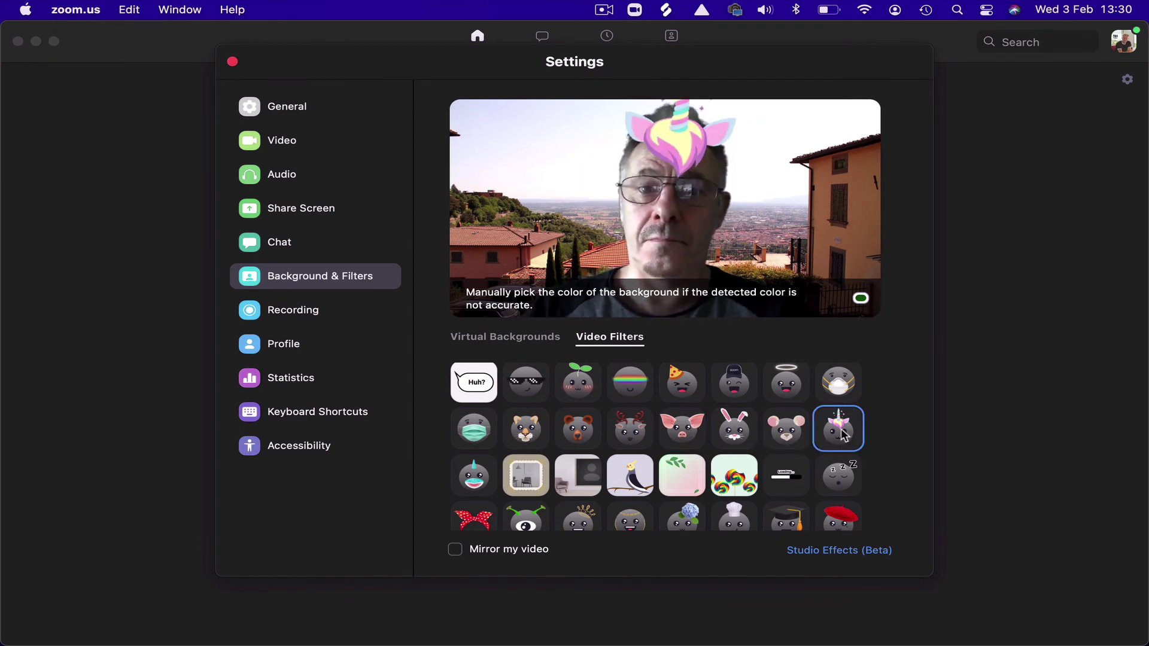
click(852, 393)
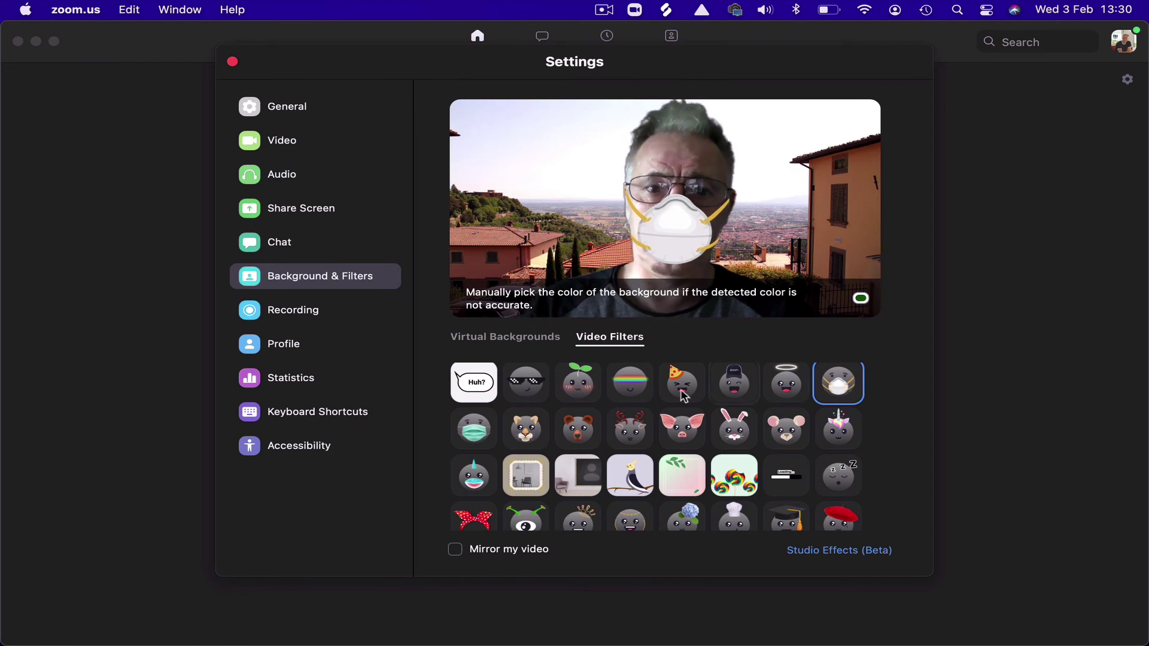
- Try the Huh? speech bubble, vintage photo frame and We can do it! video filters
click(479, 395)
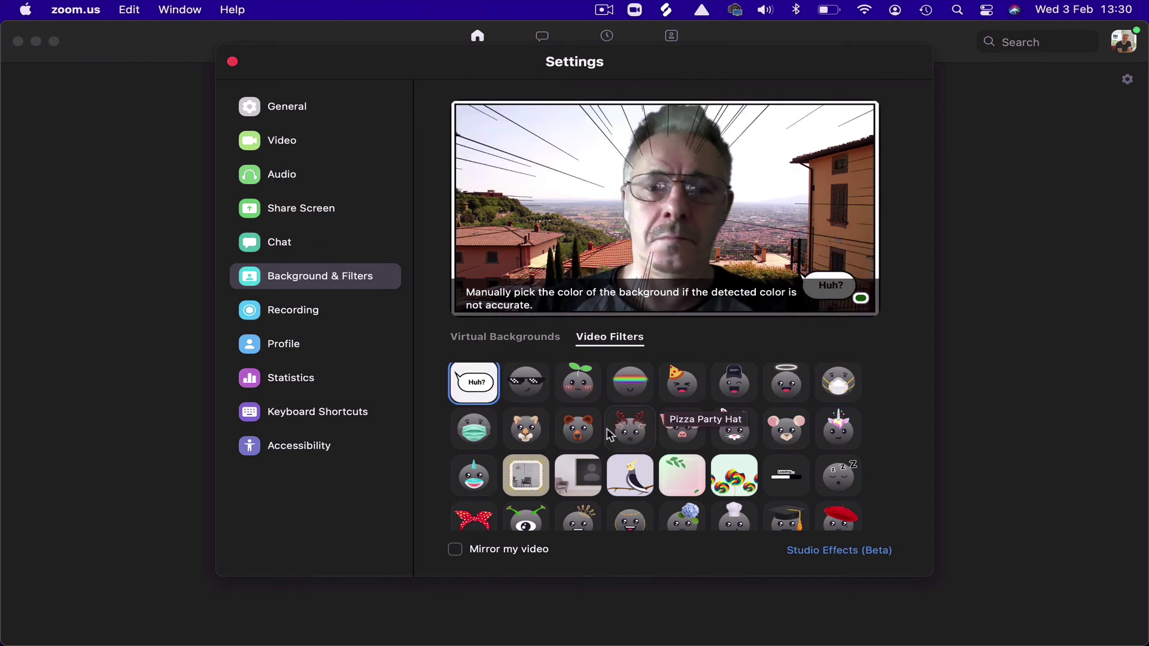
click(529, 483)
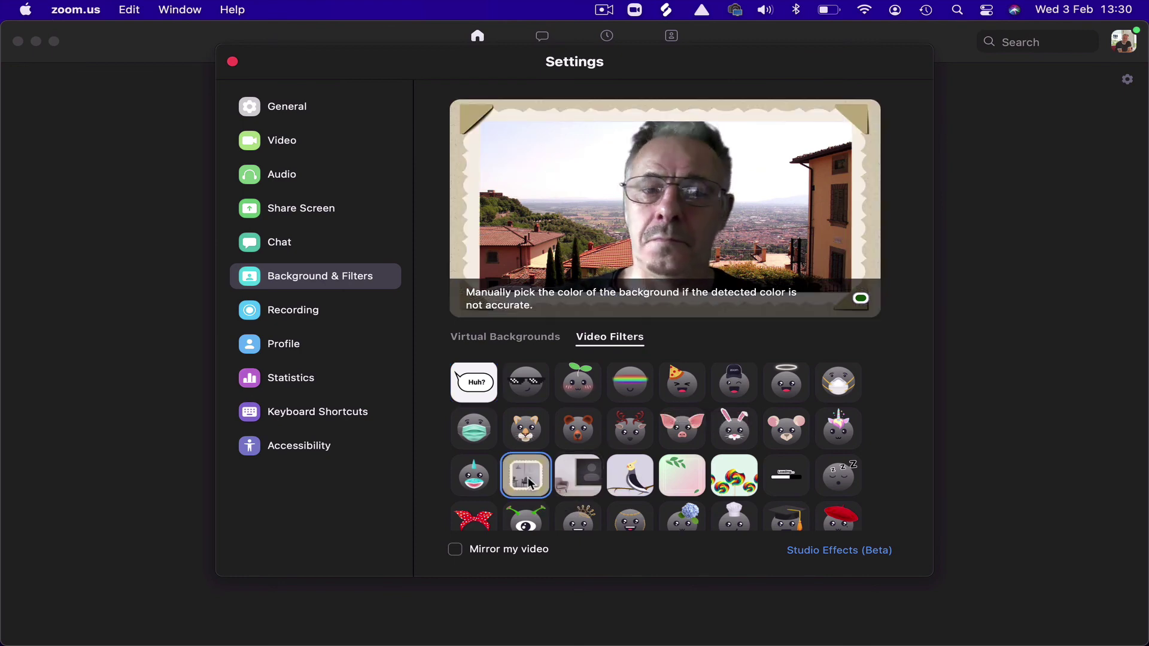
click(473, 525)
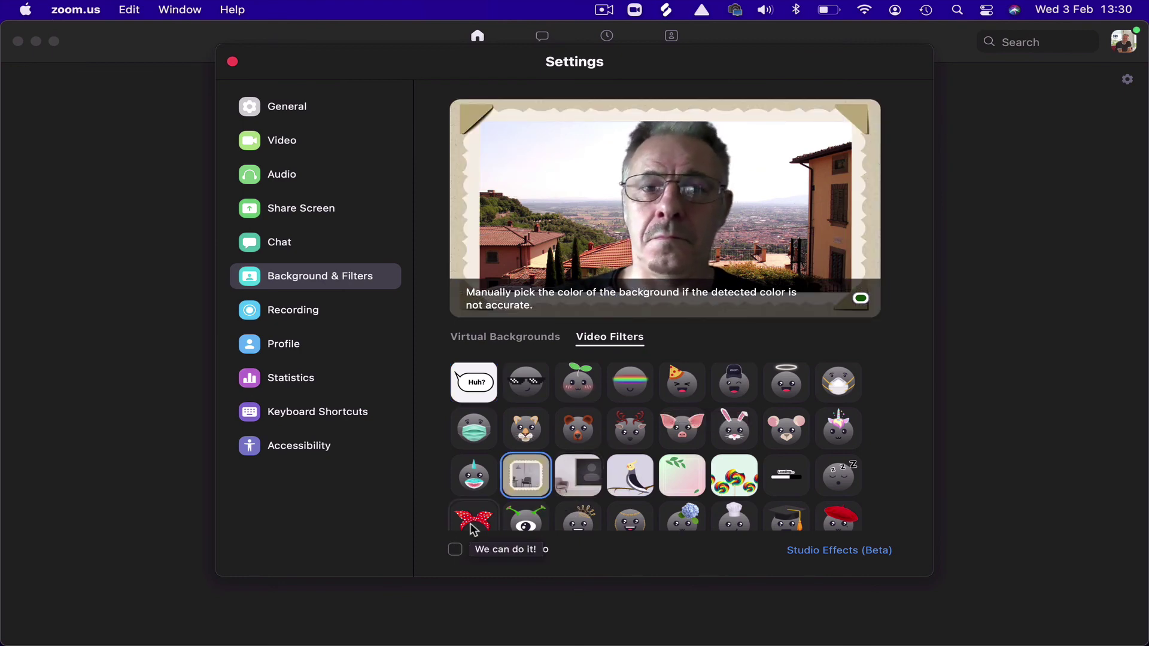